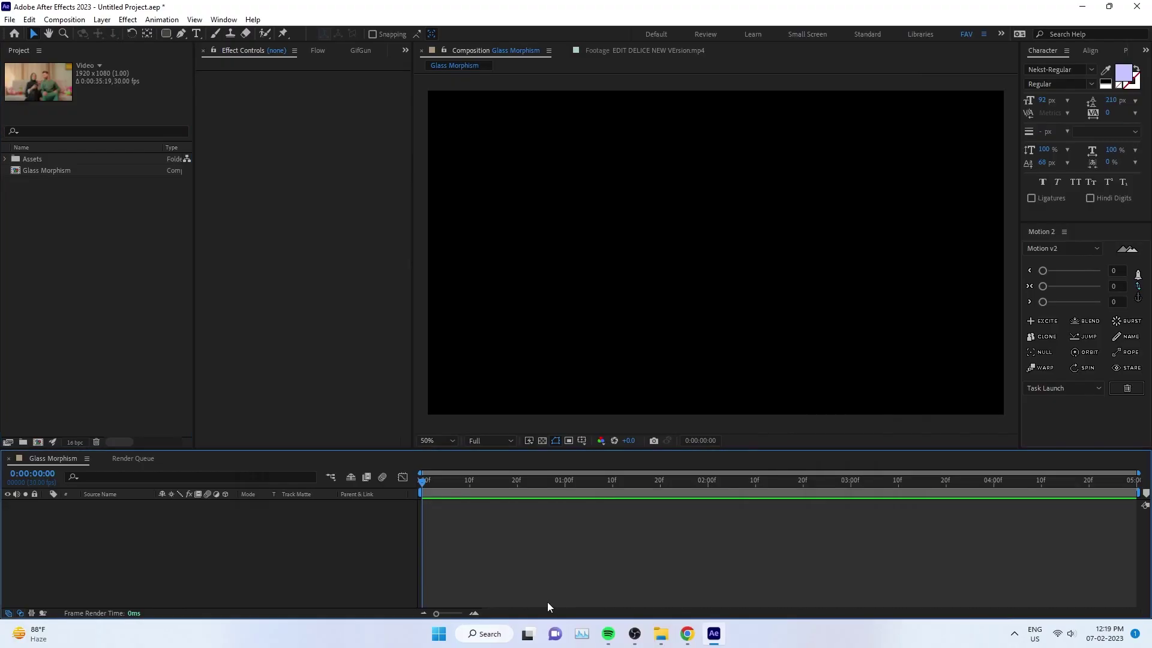
- Drag the Video comp from the Assets folder into the Glass Morphism timeline
click(7, 159)
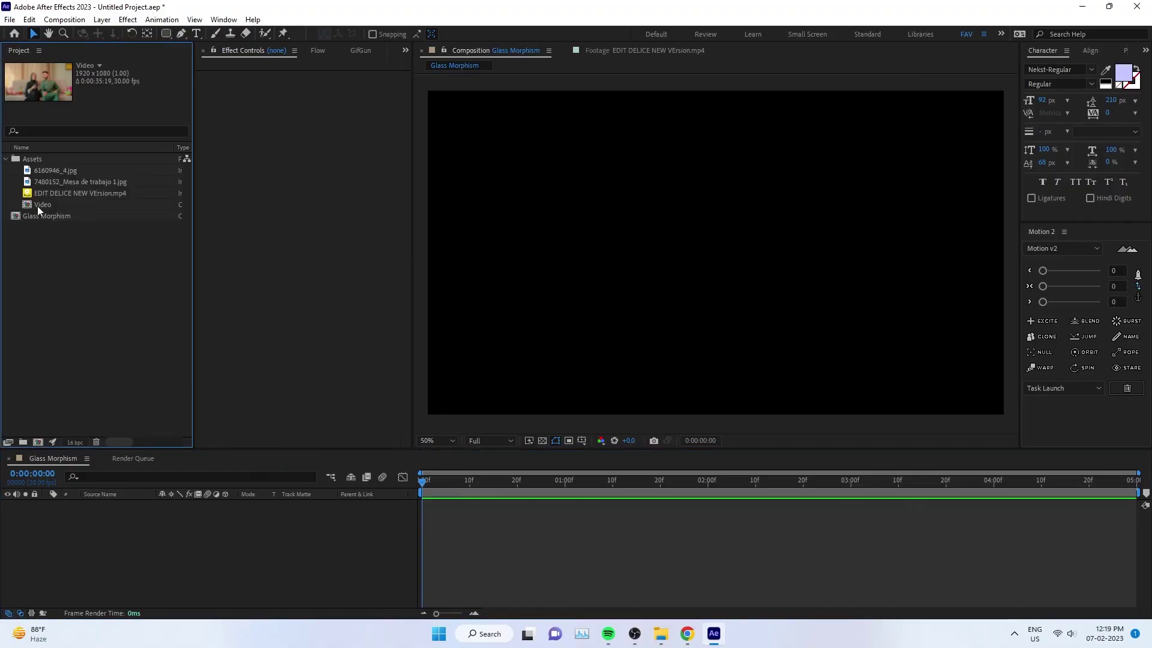
drag(38, 207, 75, 543)
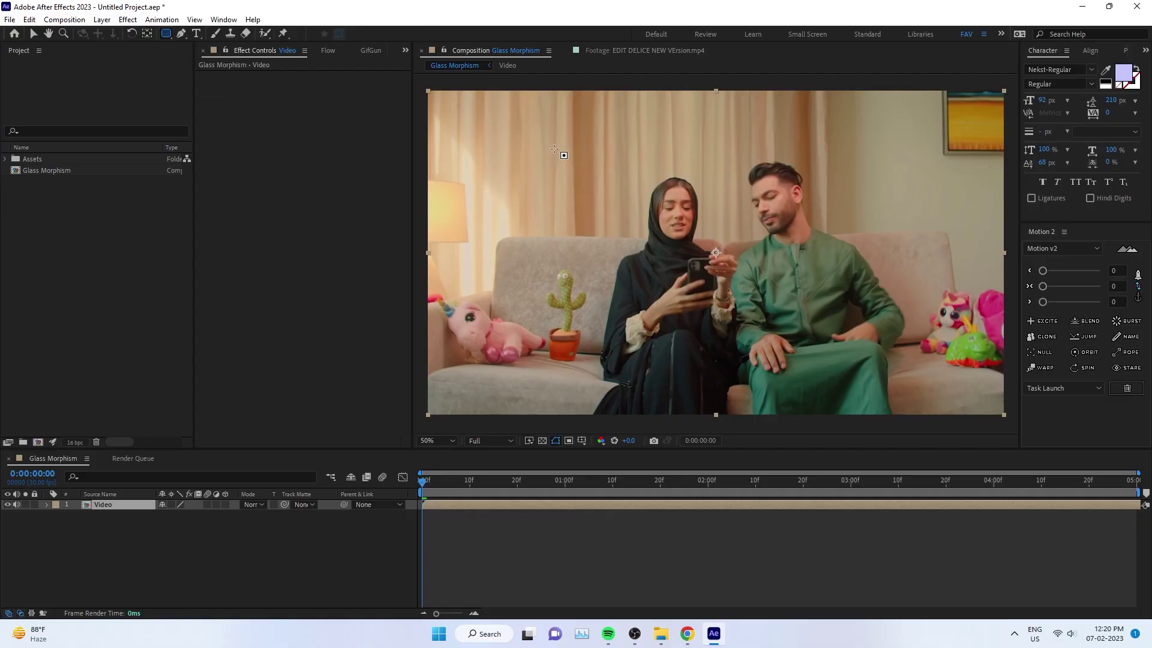
- Draw a white rectangle over the left side of the video
click(503, 526)
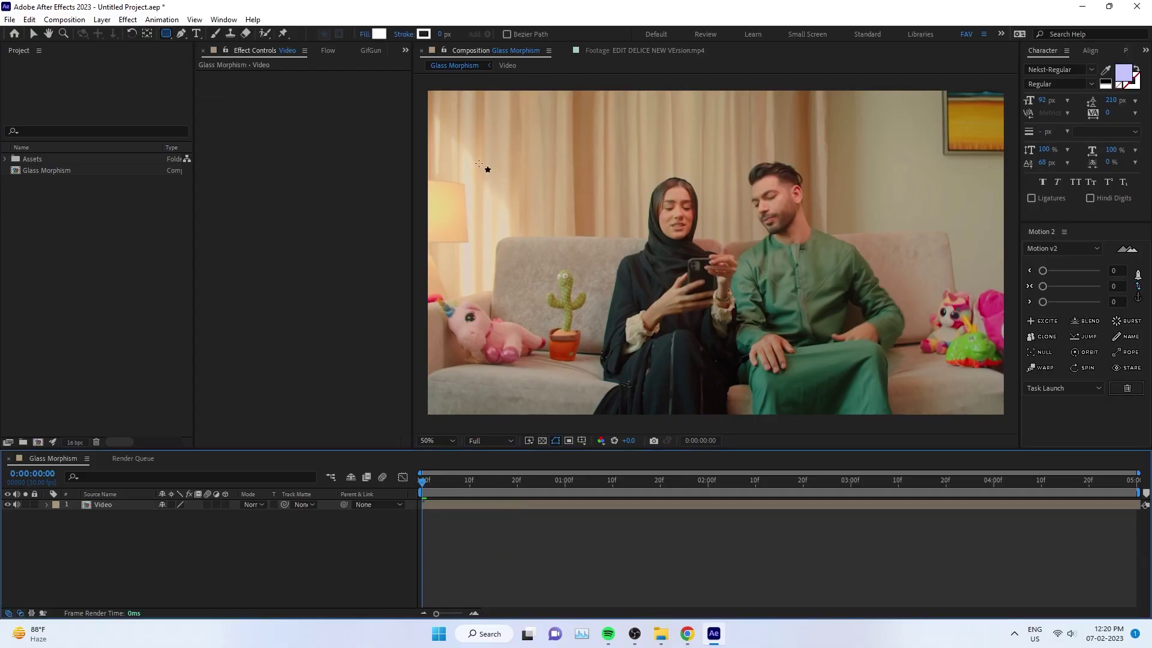
drag(505, 150, 663, 380)
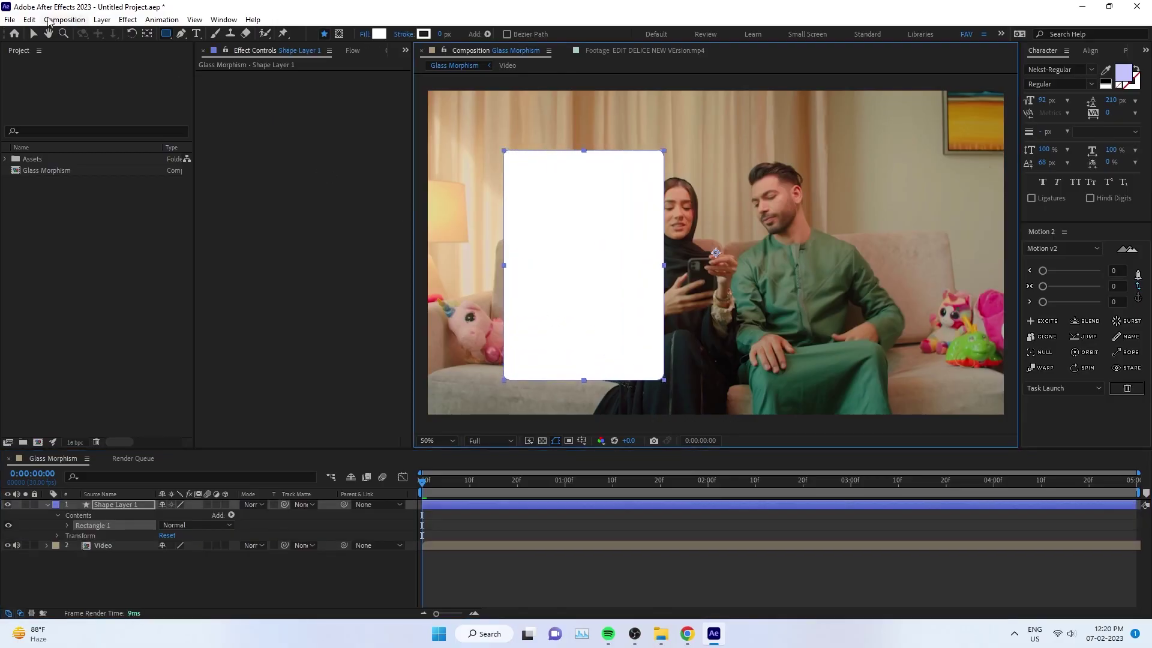
click(34, 35)
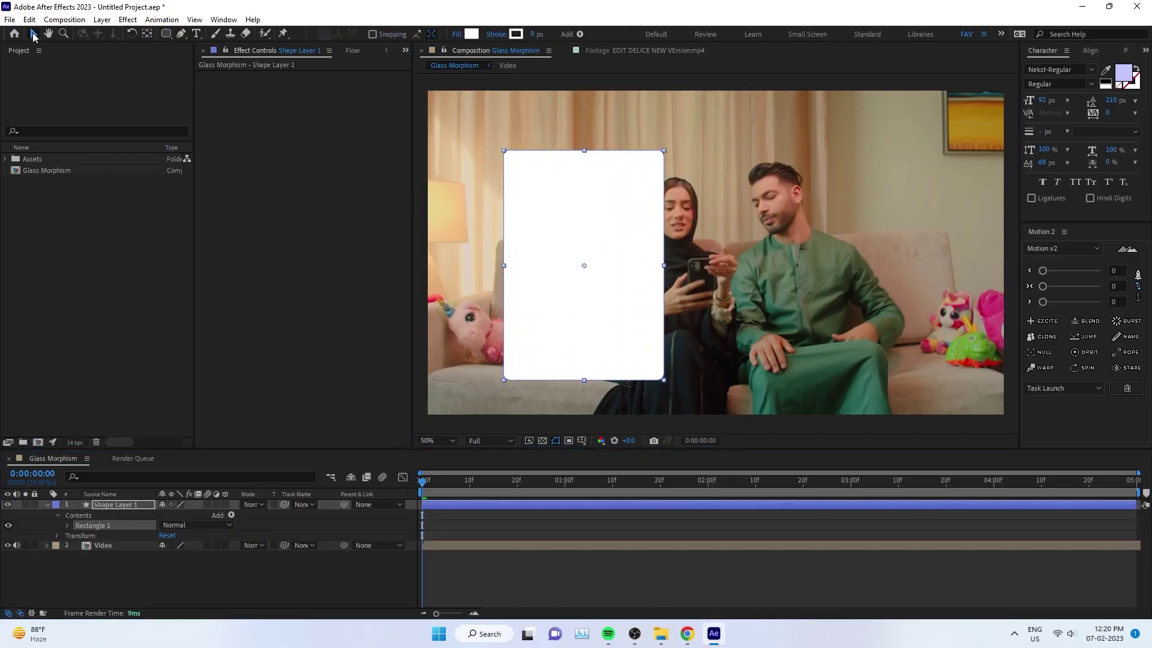
- Set the rectangle's Roundness to 35 and nudge it slightly left
click(67, 525)
click(78, 536)
click(164, 565)
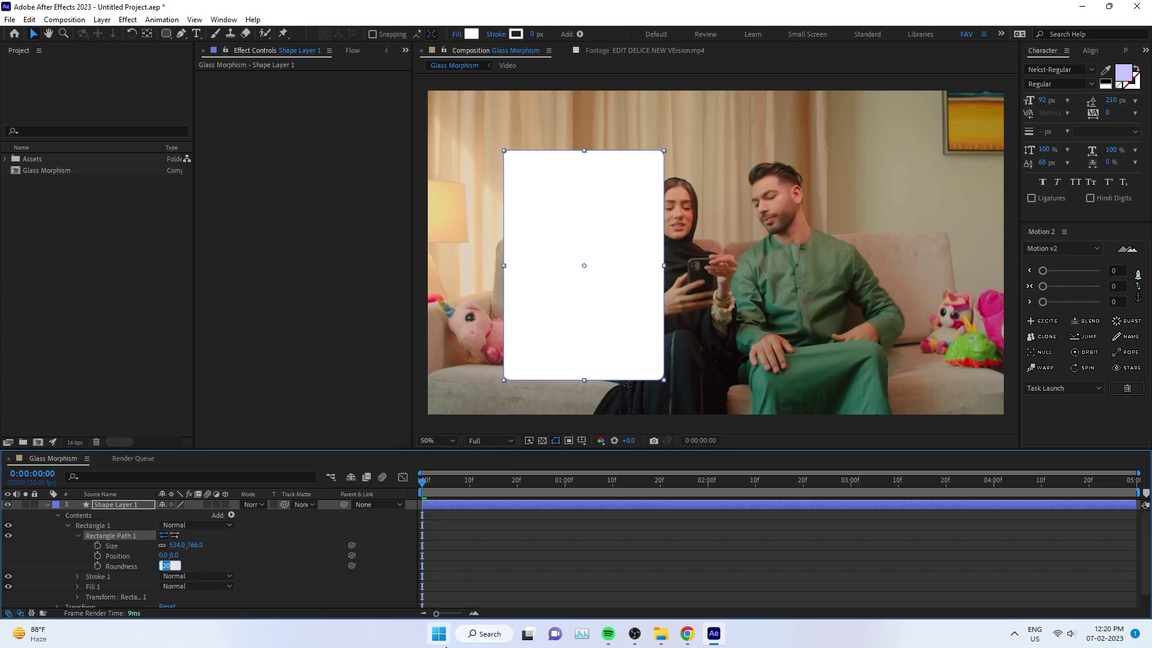
text(35)
key(Return)
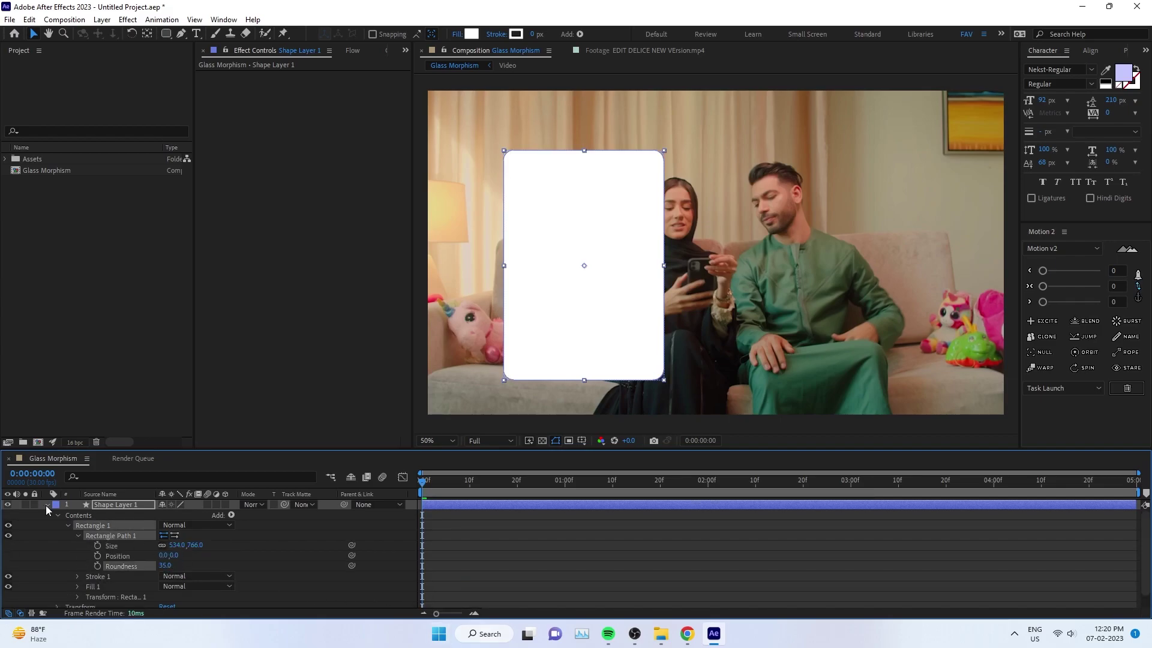
click(47, 506)
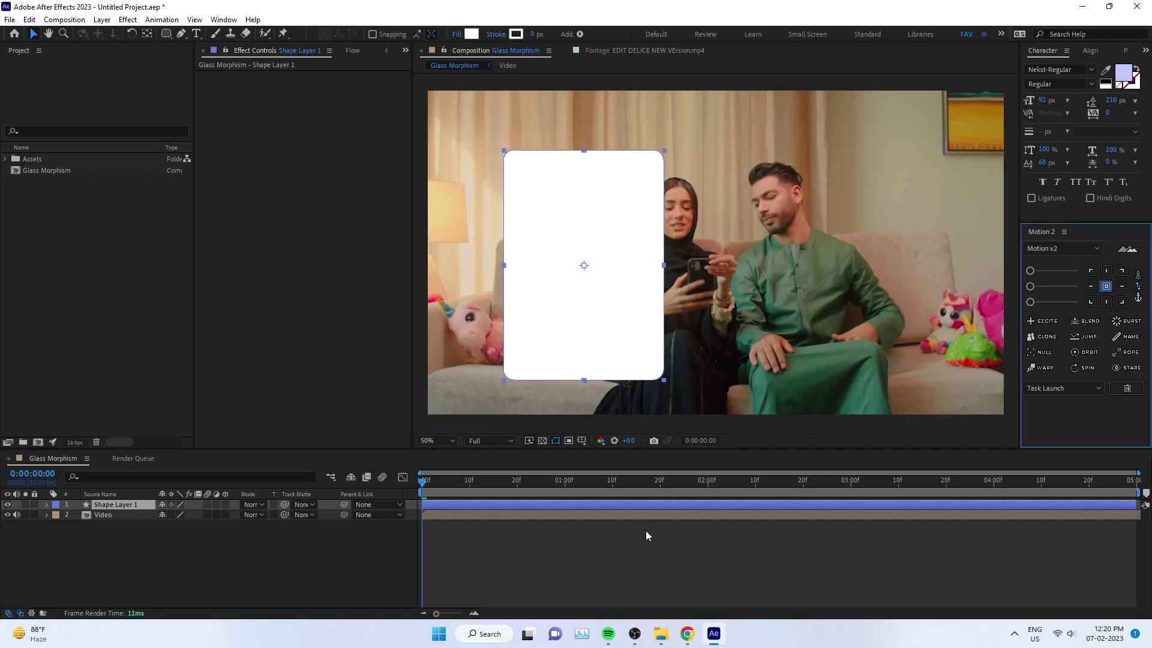
click(594, 319)
key(shift+Left)
key(shift+Left)
key(shift+Left)
key(shift+Left)
key(shift+Left)
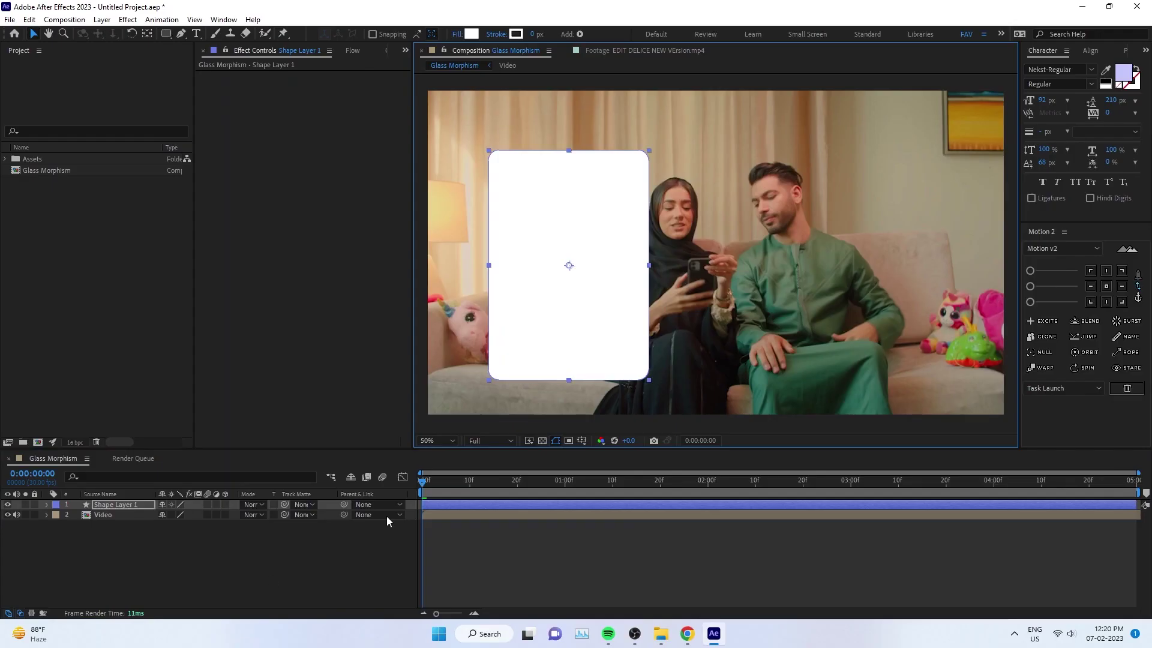
- Apply Gaussian Blur to the rectangle, make it an adjustment layer, and set Blurriness to 79.8
click(128, 19)
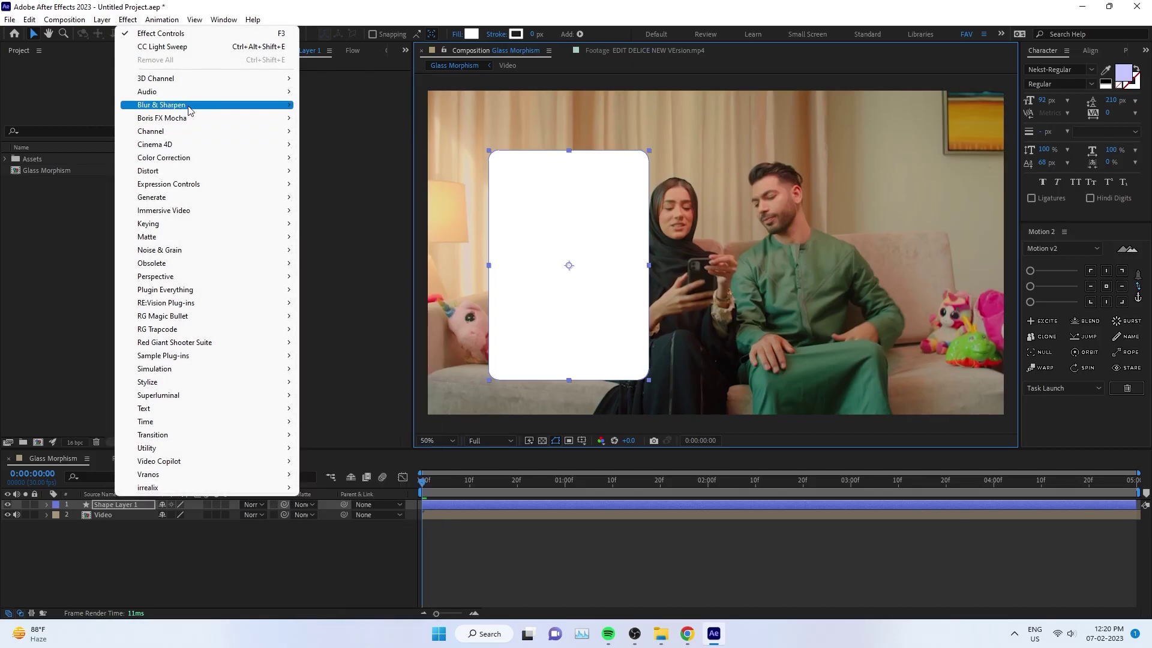
mouse_move(189, 110)
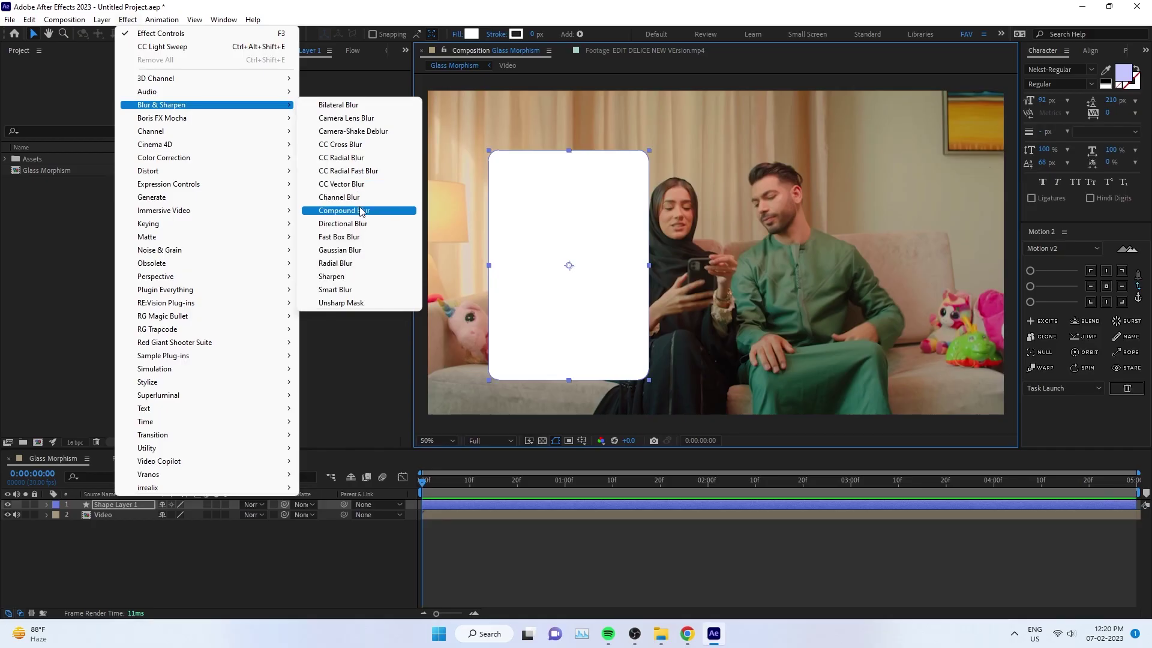
click(361, 251)
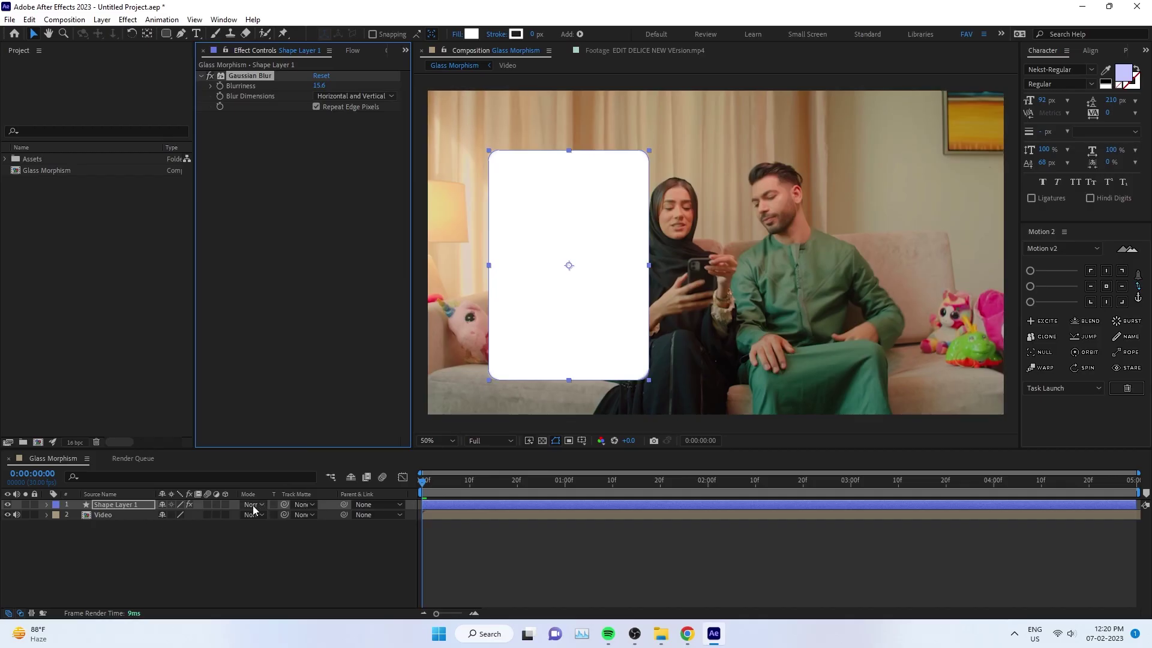
click(217, 505)
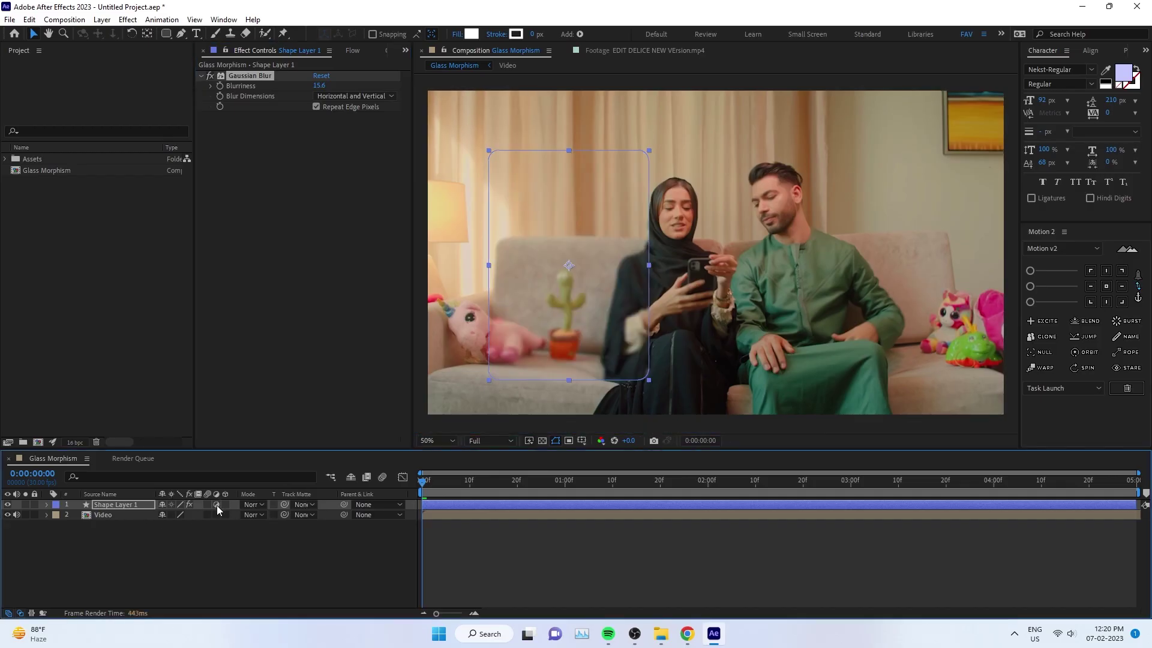
drag(319, 86, 731, 112)
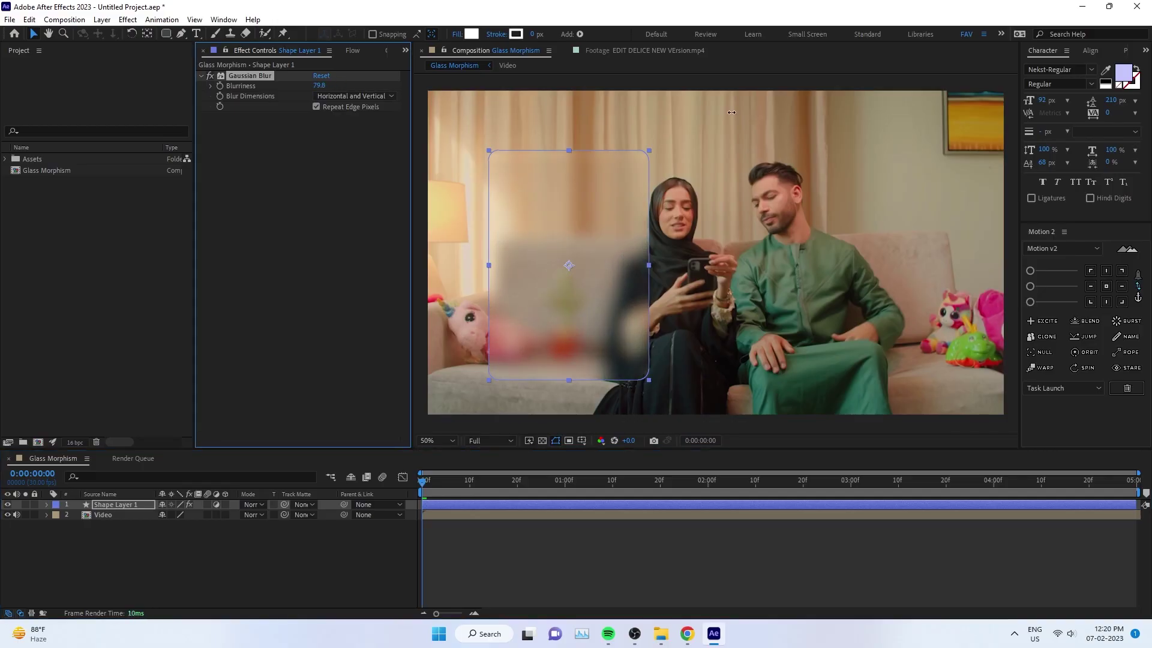
click(499, 577)
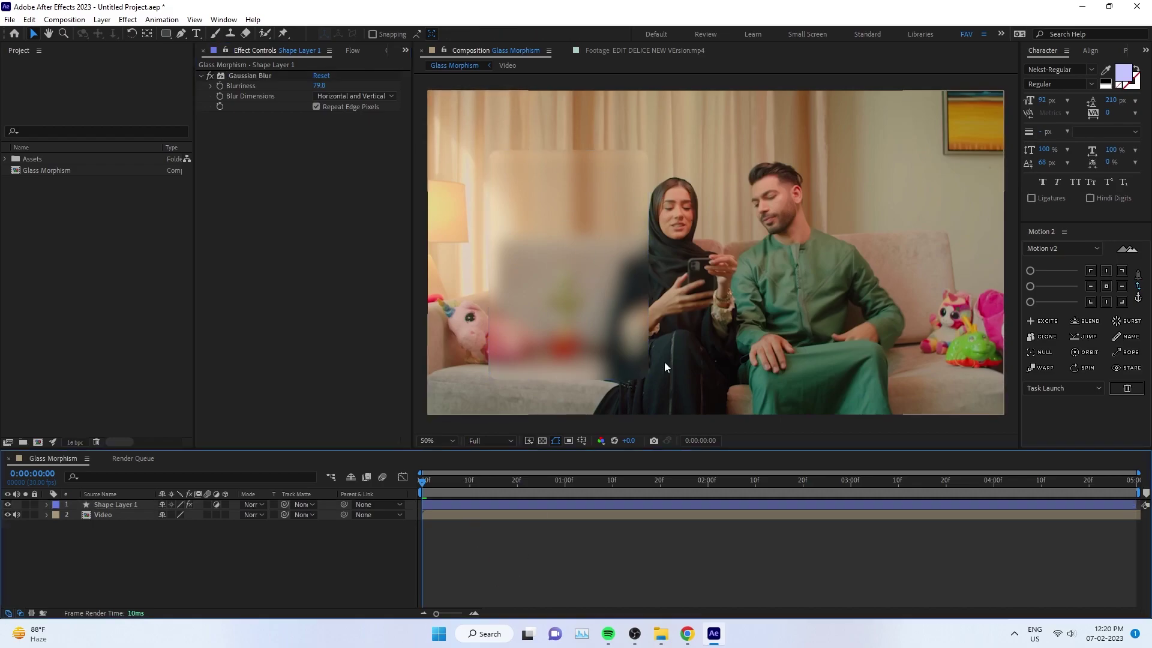
- Rename the blurred rectangle layer to Blur
click(120, 506)
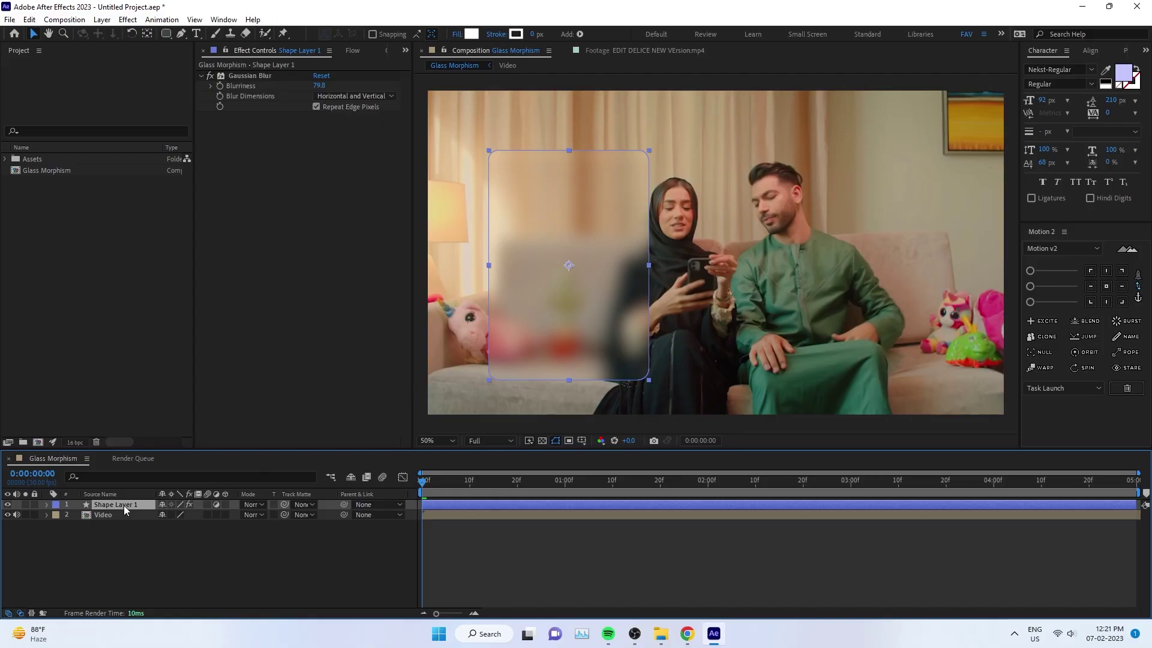
right_click(123, 505)
click(188, 470)
text(Blur)
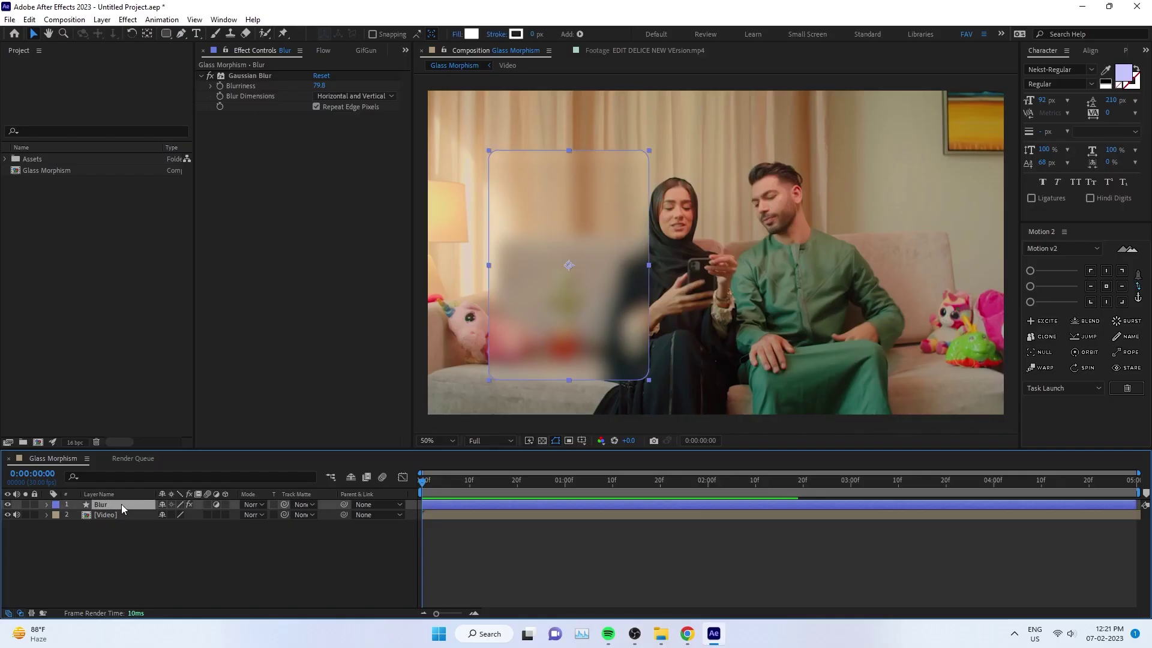
- Duplicate the Blur layer and name the copy Stroke
key(ctrl+d)
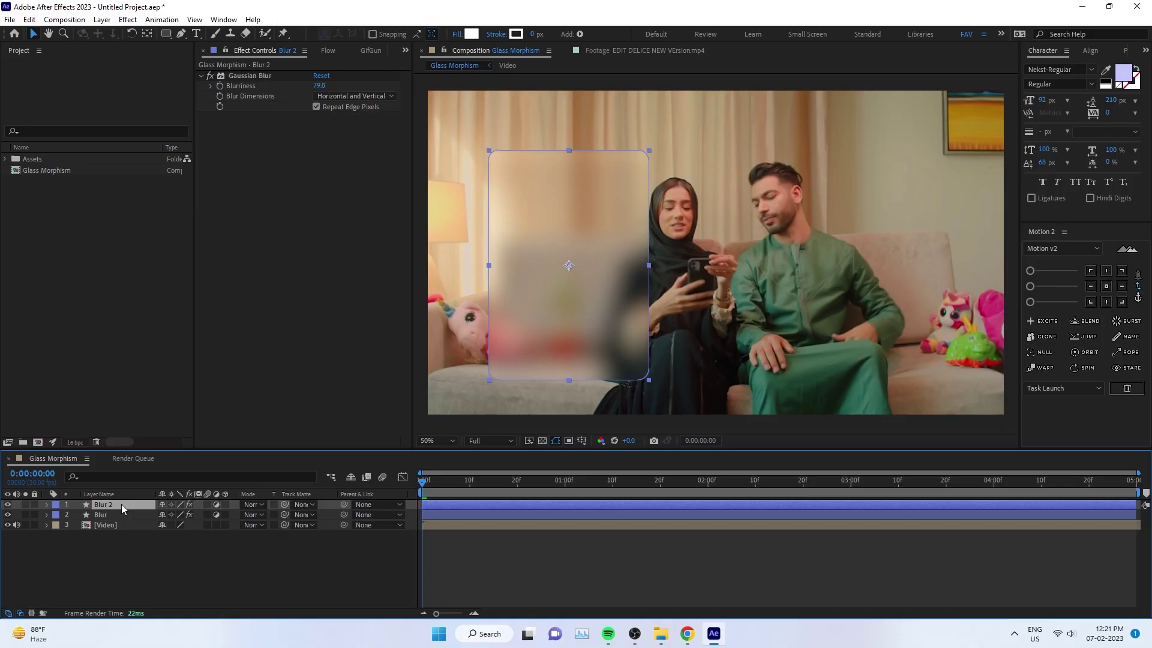
right_click(121, 504)
click(166, 472)
text(Stroke)
key(Return)
- Turn off Stroke's Adjustment Layer switch and delete its Gaussian Blur
click(217, 505)
click(238, 77)
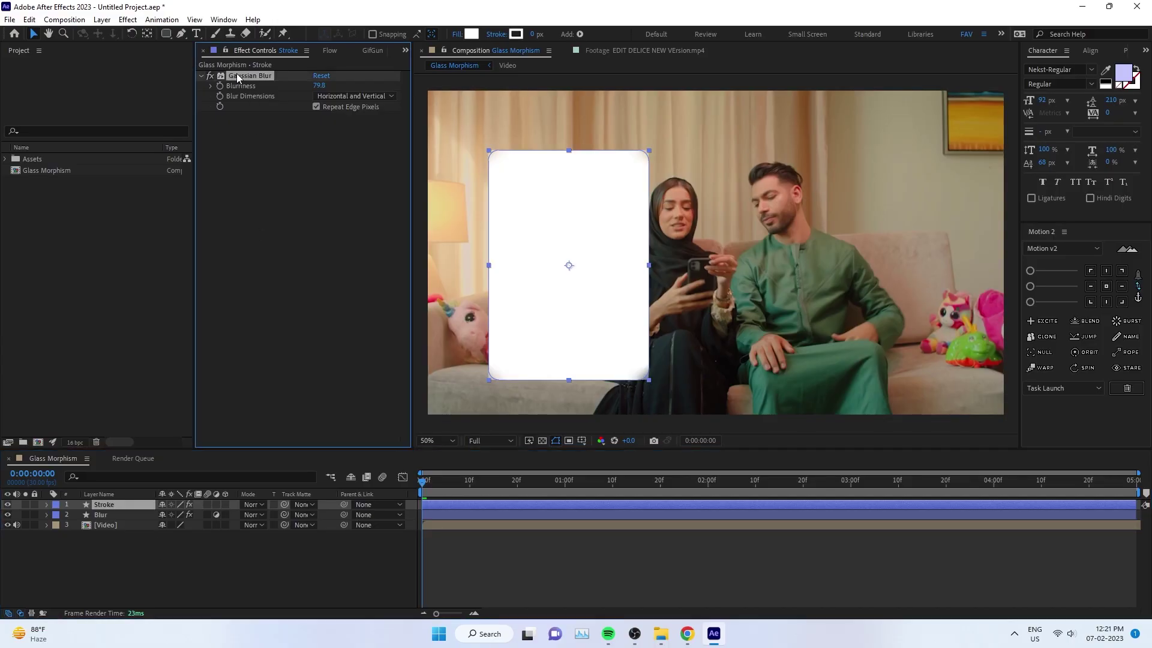
key(Delete)
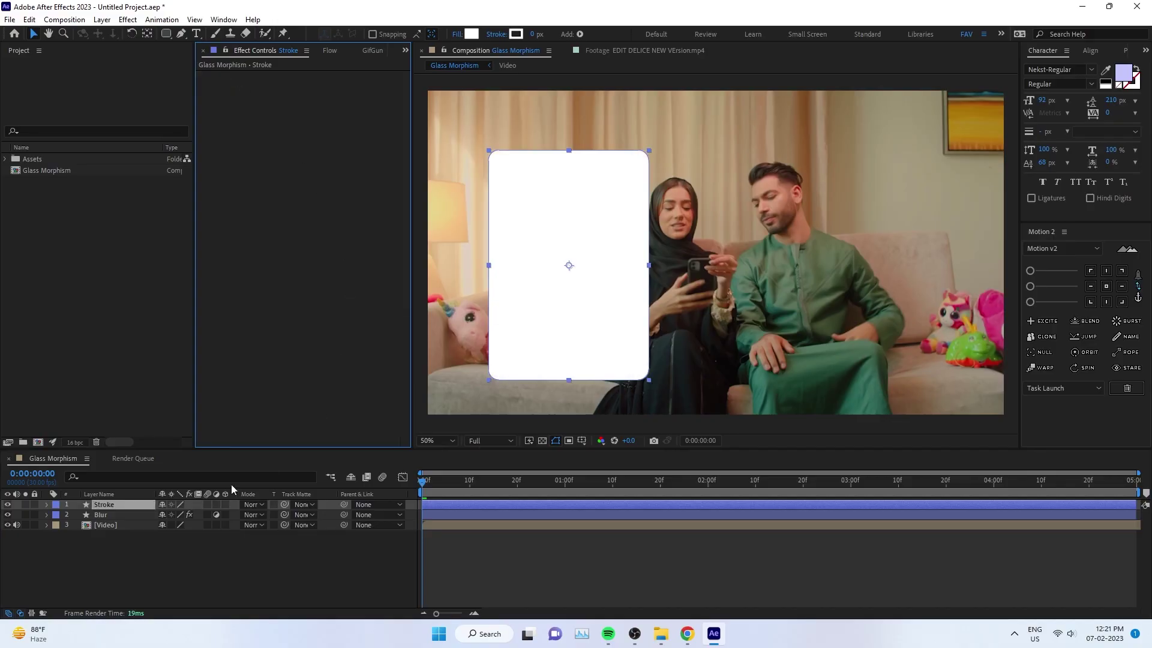
- Change the Stroke layer's fill to a linear gradient
click(137, 506)
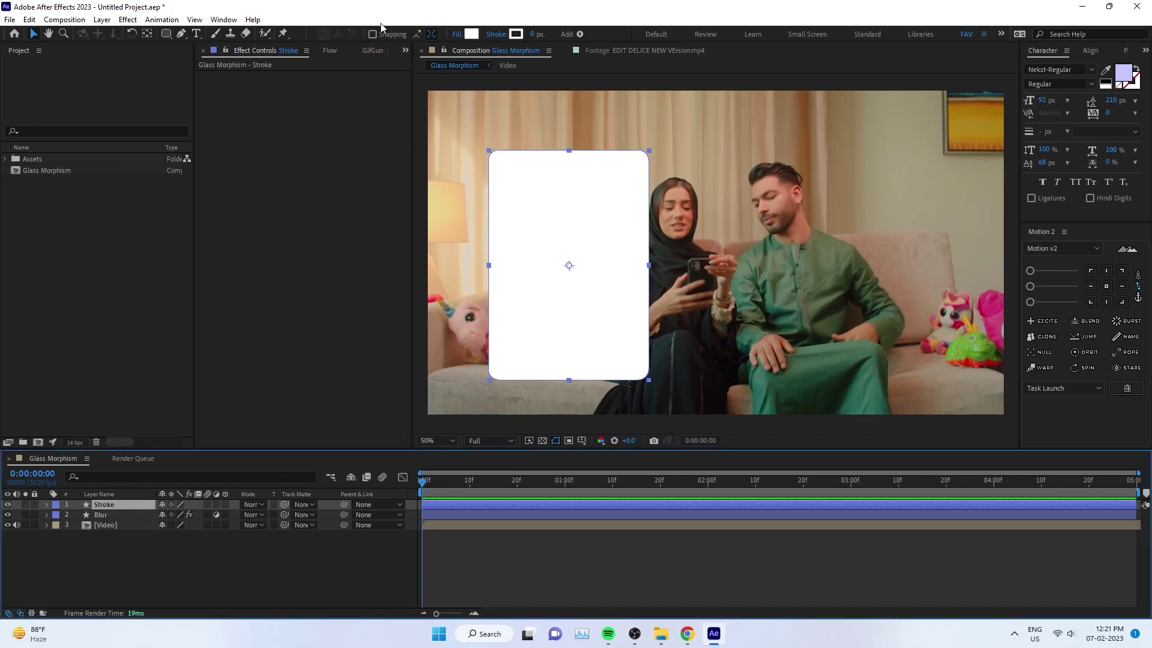
click(459, 35)
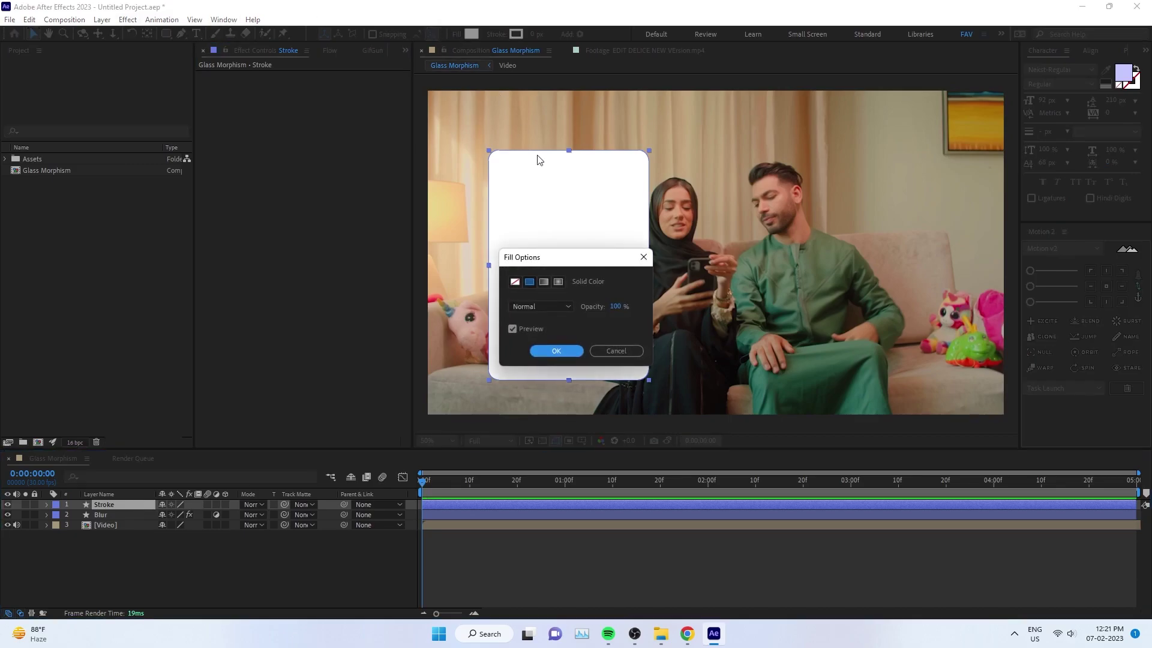
click(543, 283)
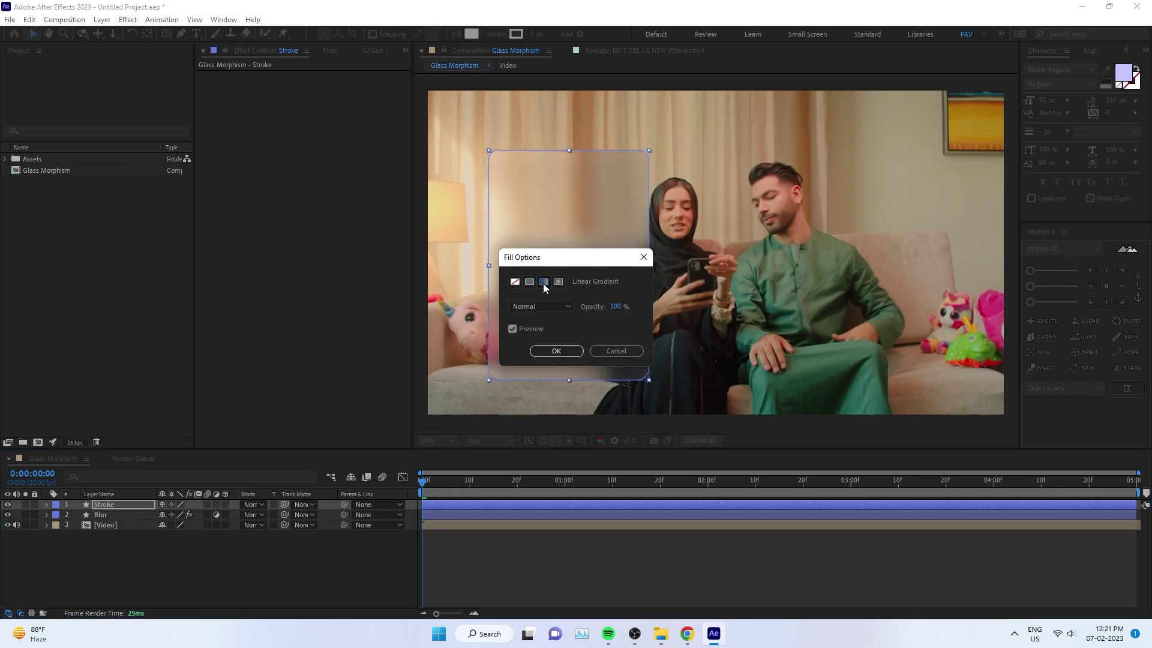
click(560, 351)
- Make the gradient white to dark grey with opacity stops at 4% and 33%
click(469, 33)
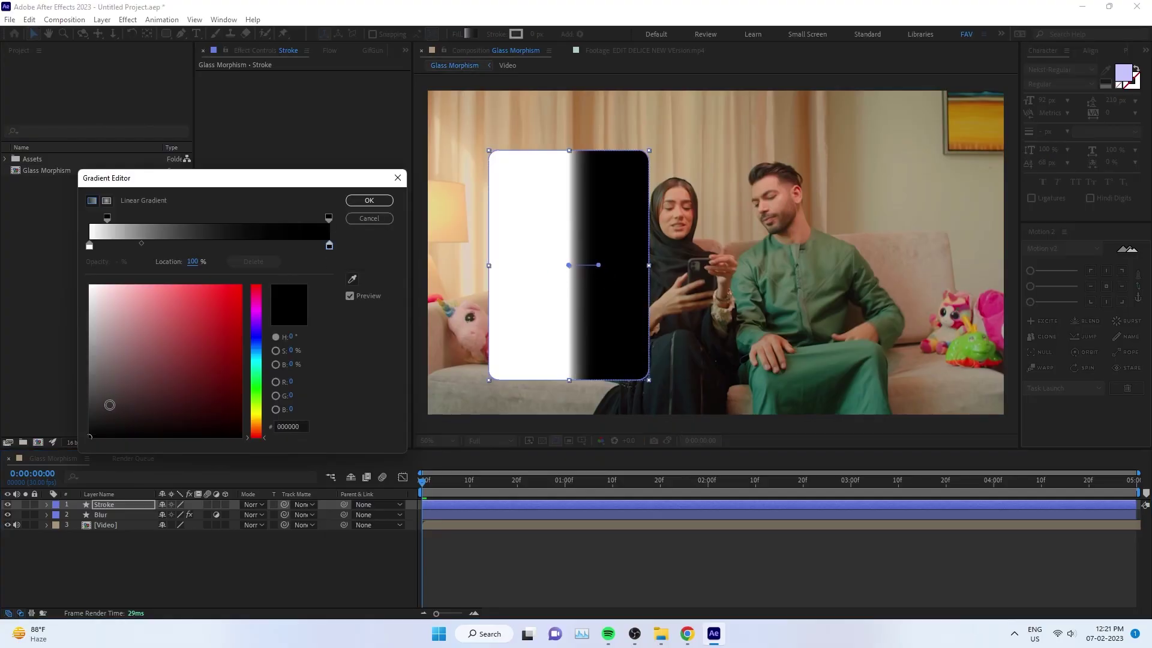
click(106, 404)
click(328, 219)
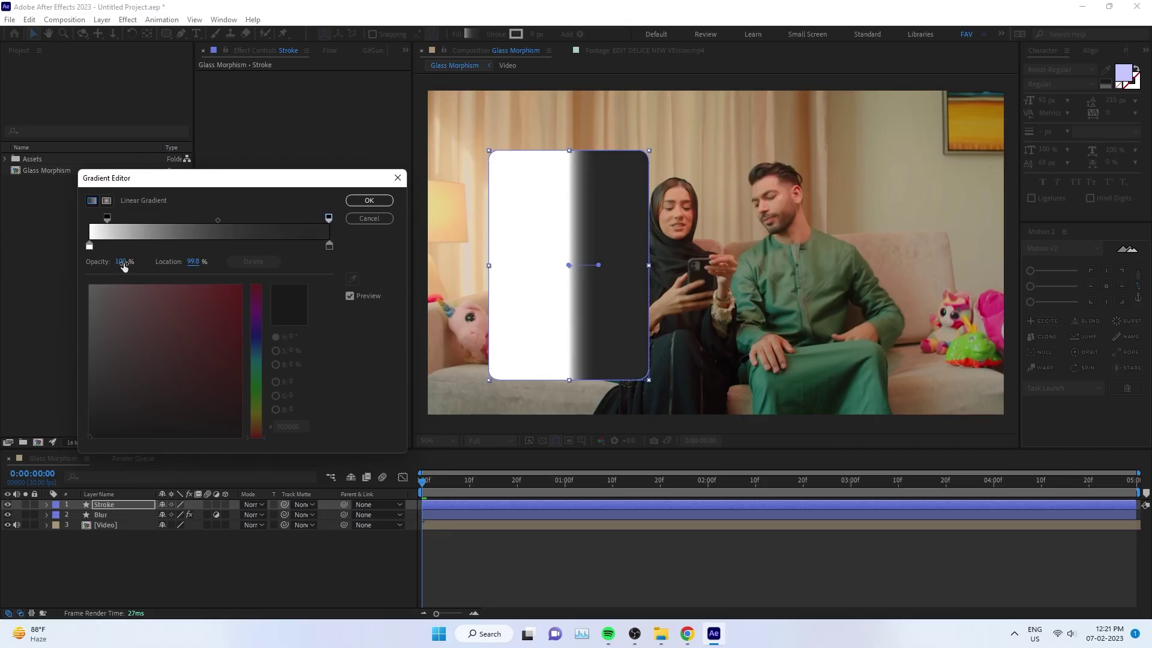
drag(123, 266, 1, 266)
click(107, 218)
mouse_move(120, 261)
mouse_down()
mouse_move(147, 268)
mouse_move(131, 268)
mouse_up()
click(369, 201)
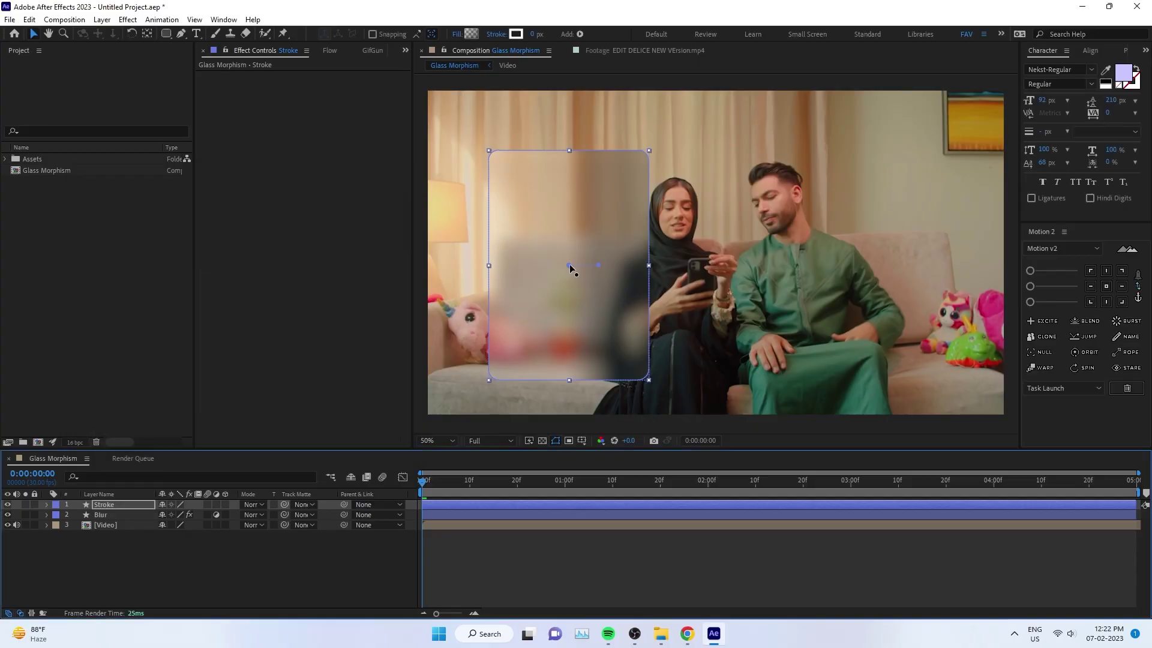
- Drag the gradient handles diagonally from top-left to bottom-right of the rectangle
drag(570, 264, 501, 162)
drag(599, 264, 624, 378)
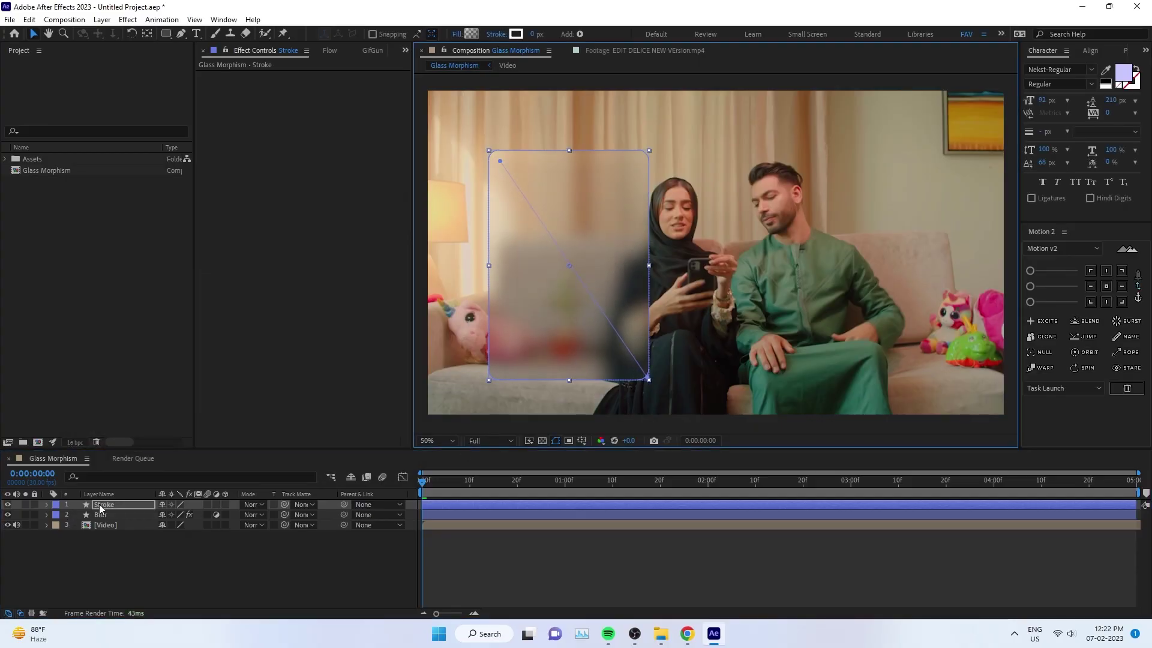
click(104, 507)
- Give the rectangle a 2 px linear-gradient stroke
click(496, 34)
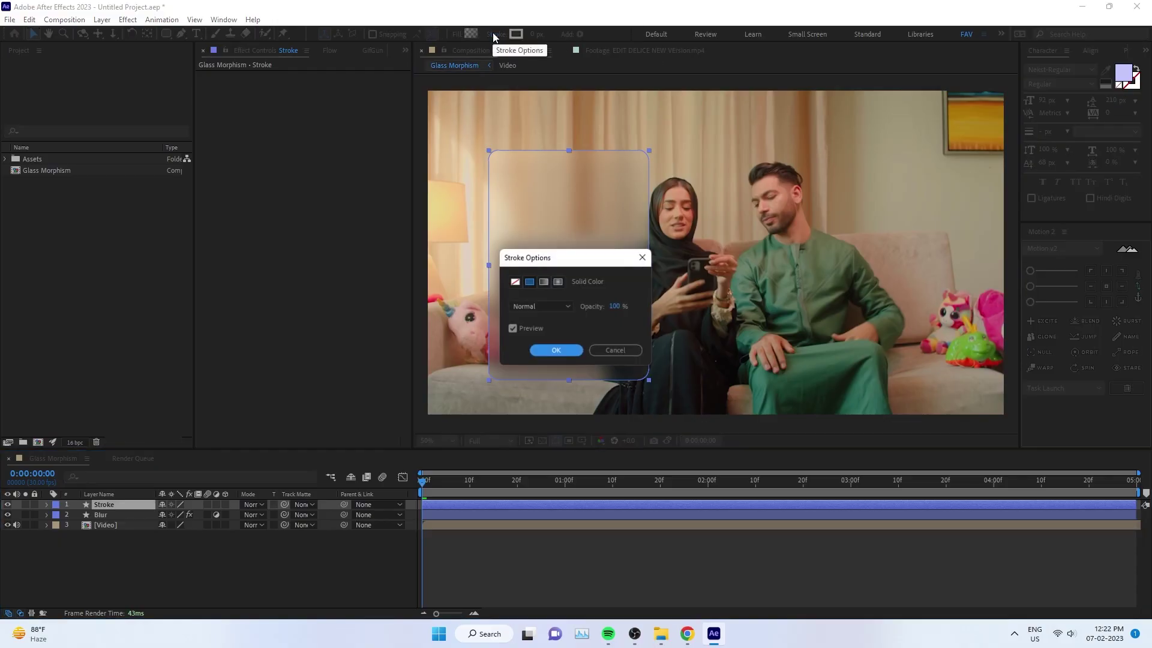
click(542, 281)
click(552, 351)
click(532, 35)
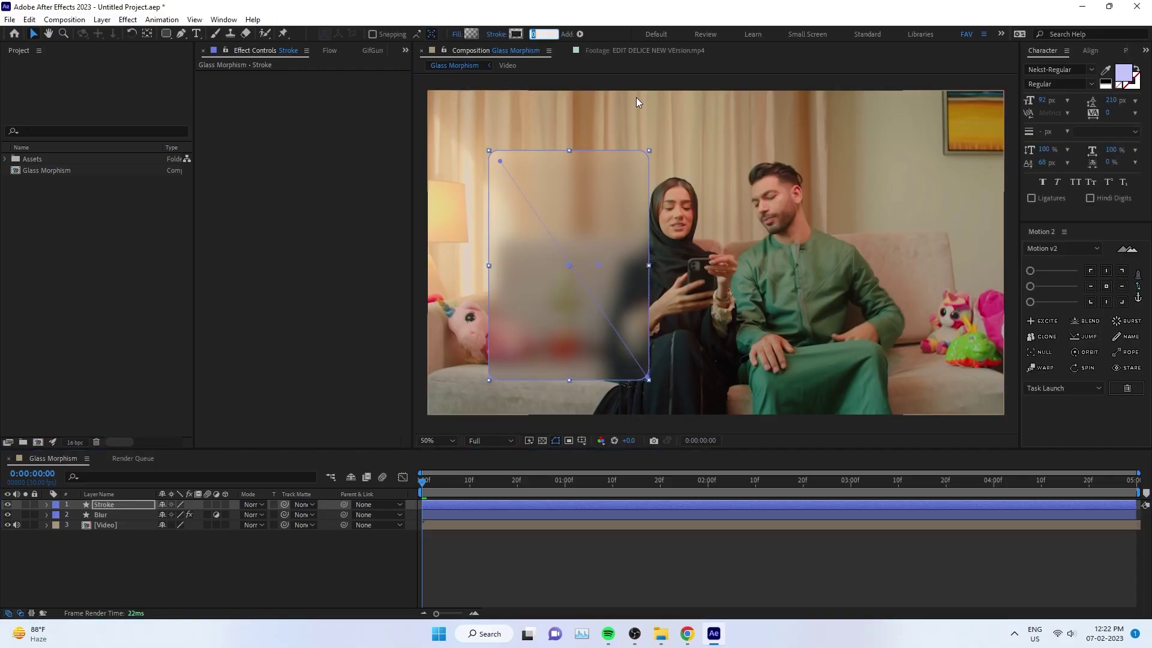
text(2)
key(Return)
- Set the Stroke layer's blending mode to Overlay
click(589, 564)
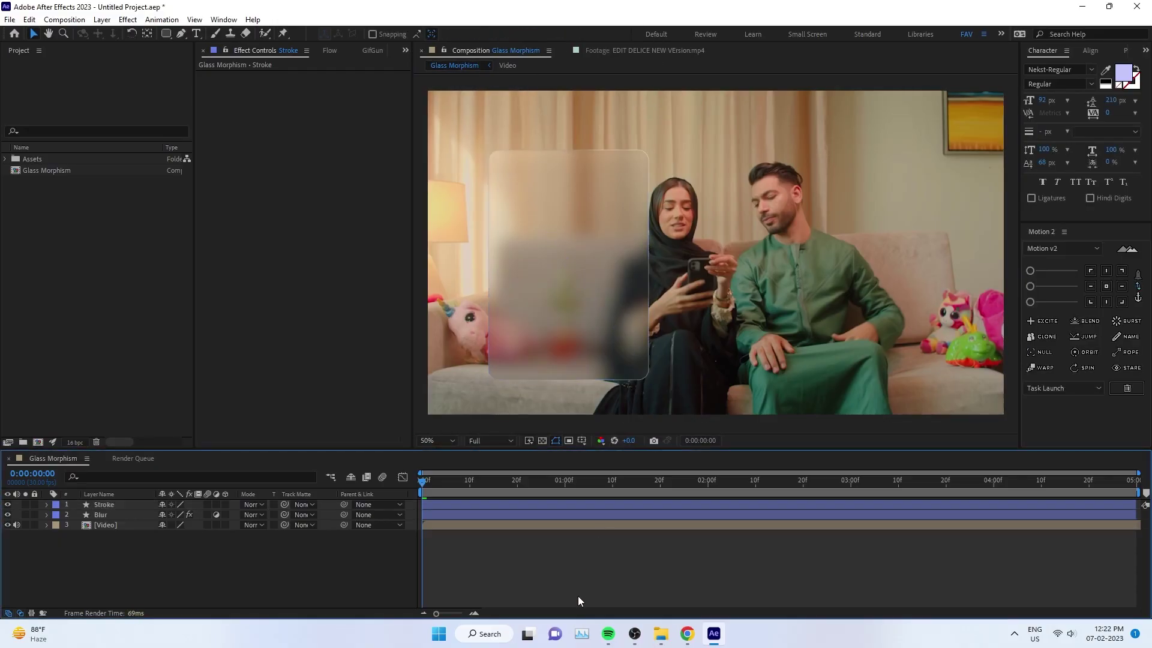
click(642, 329)
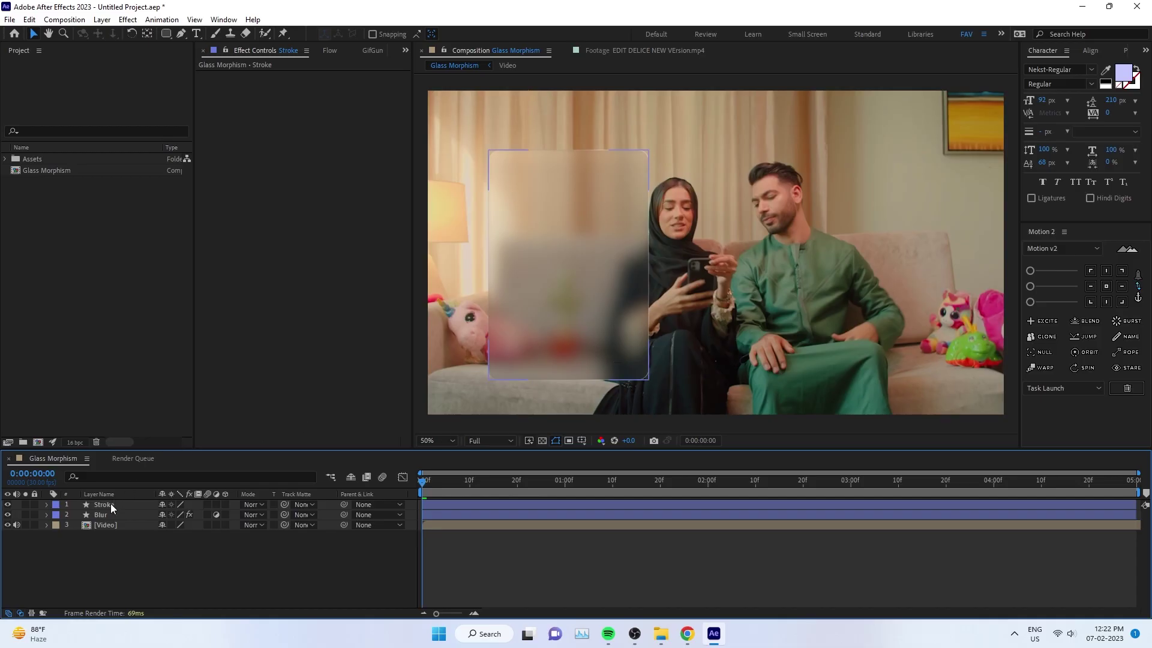
click(252, 504)
click(304, 312)
click(194, 561)
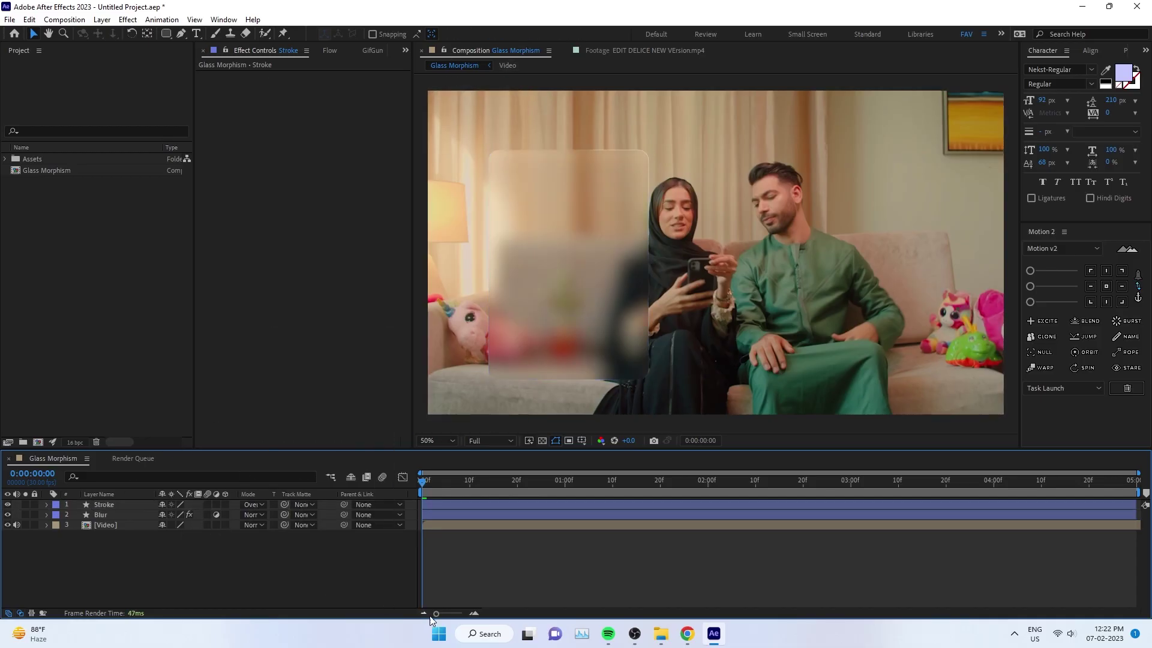
click(123, 505)
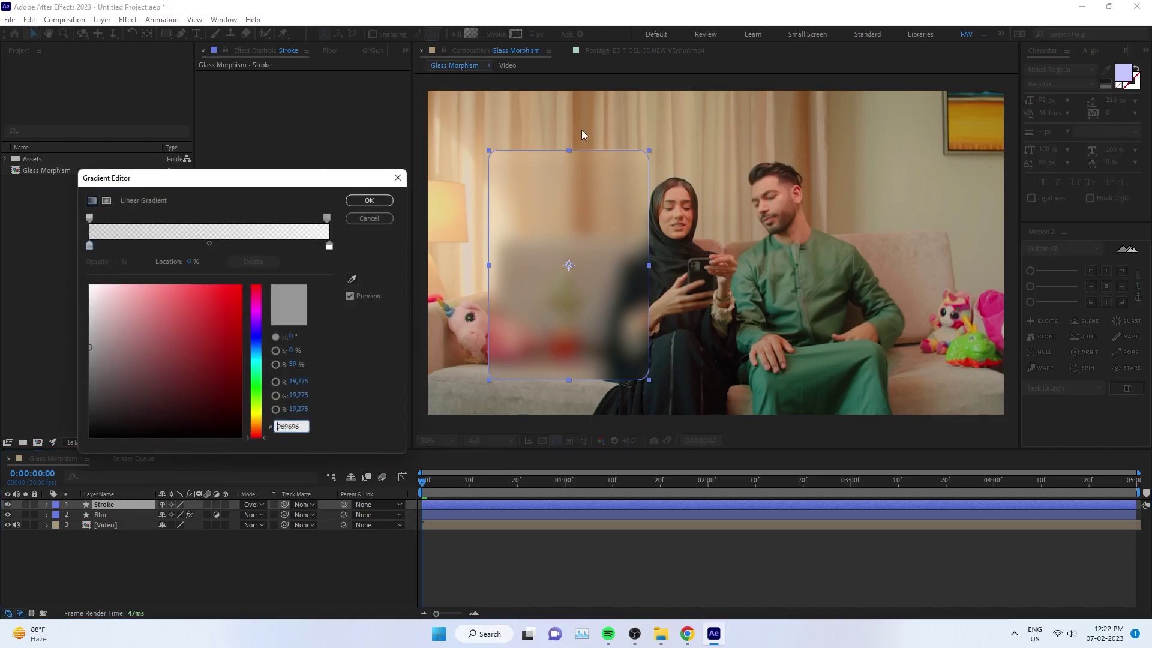
key(Escape)
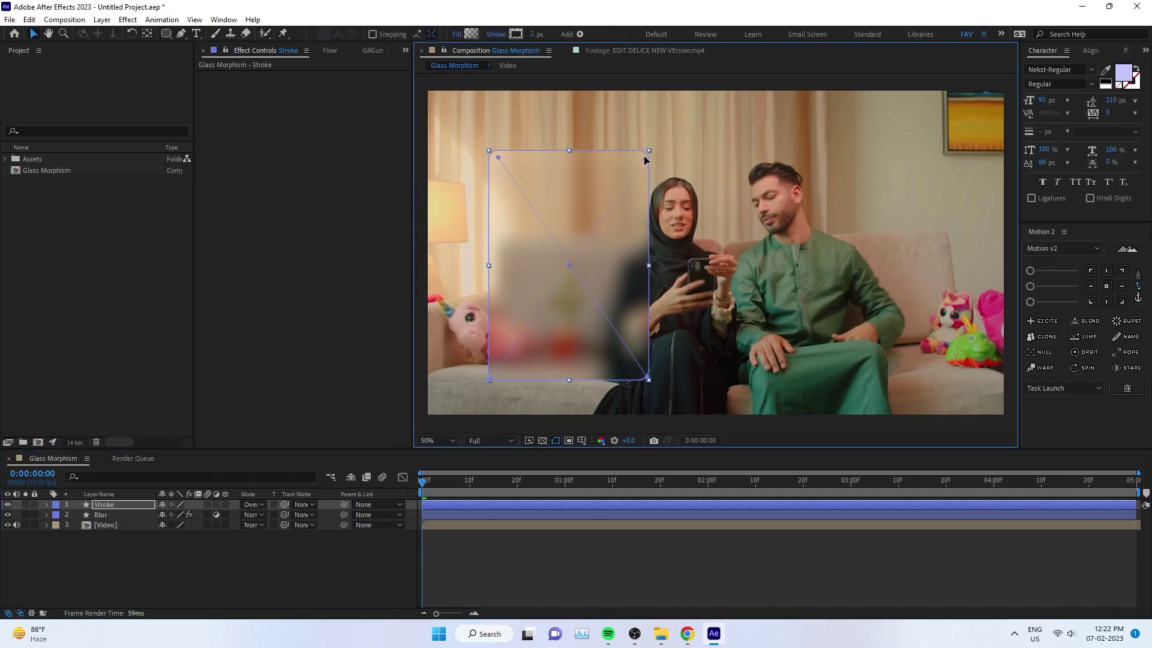
click(561, 562)
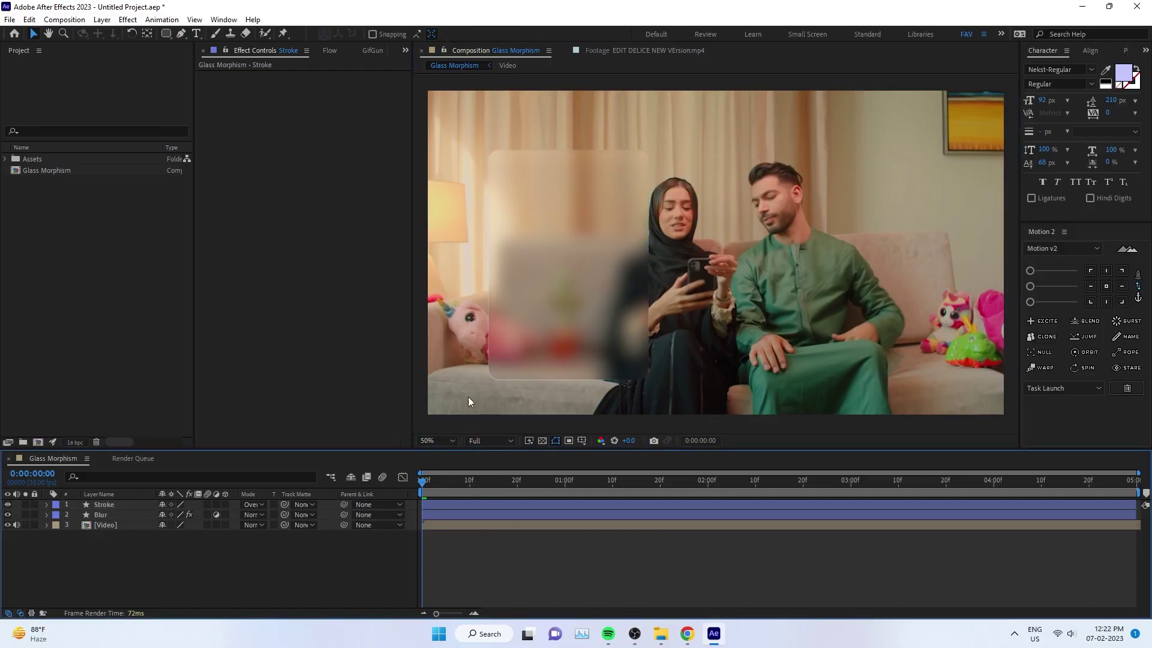
click(545, 277)
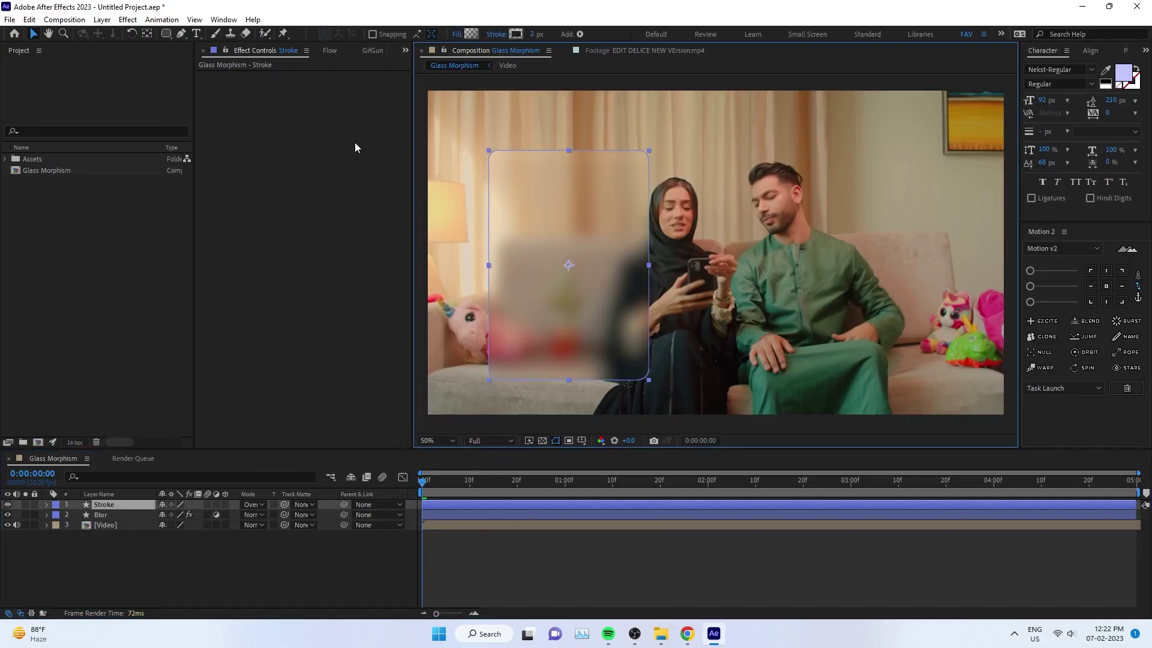
- Add white colour stops to the outline gradient and move the grey 969696 stop to about 51%
click(520, 33)
drag(90, 245, 189, 245)
drag(324, 246, 271, 246)
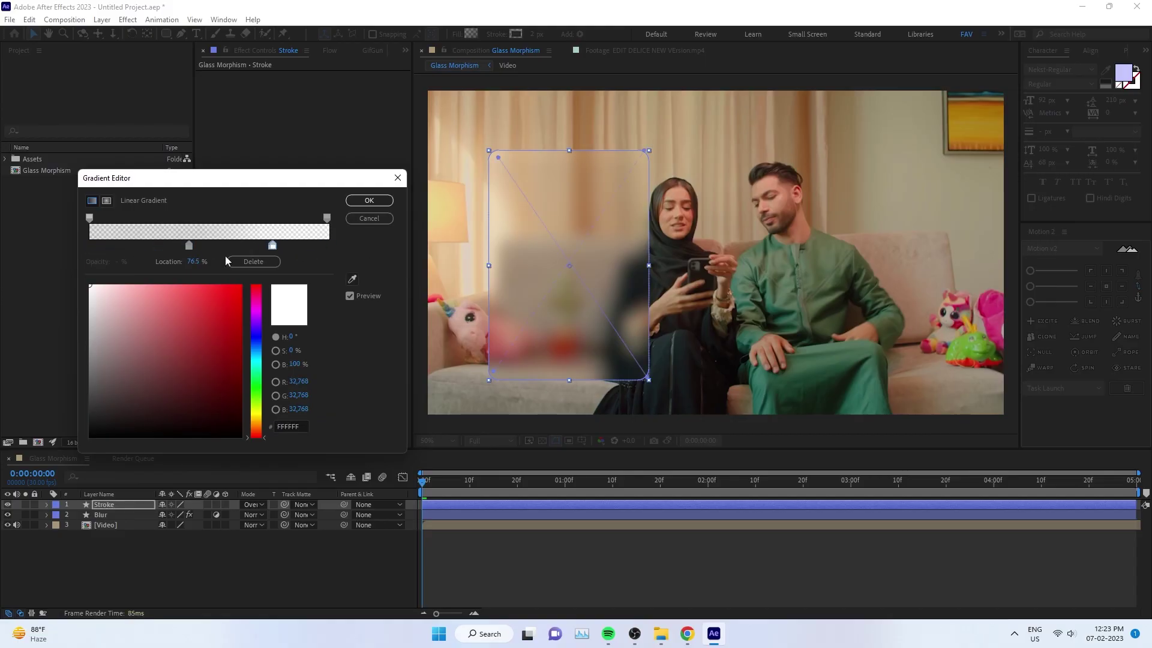
click(98, 245)
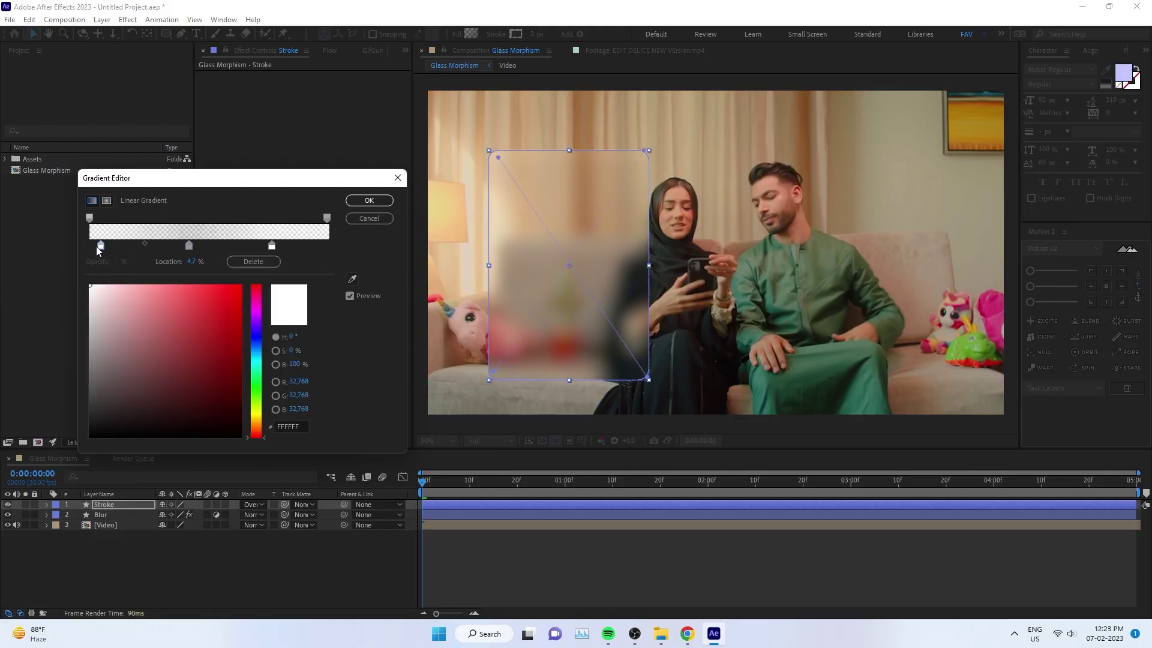
drag(98, 245, 89, 245)
click(272, 246)
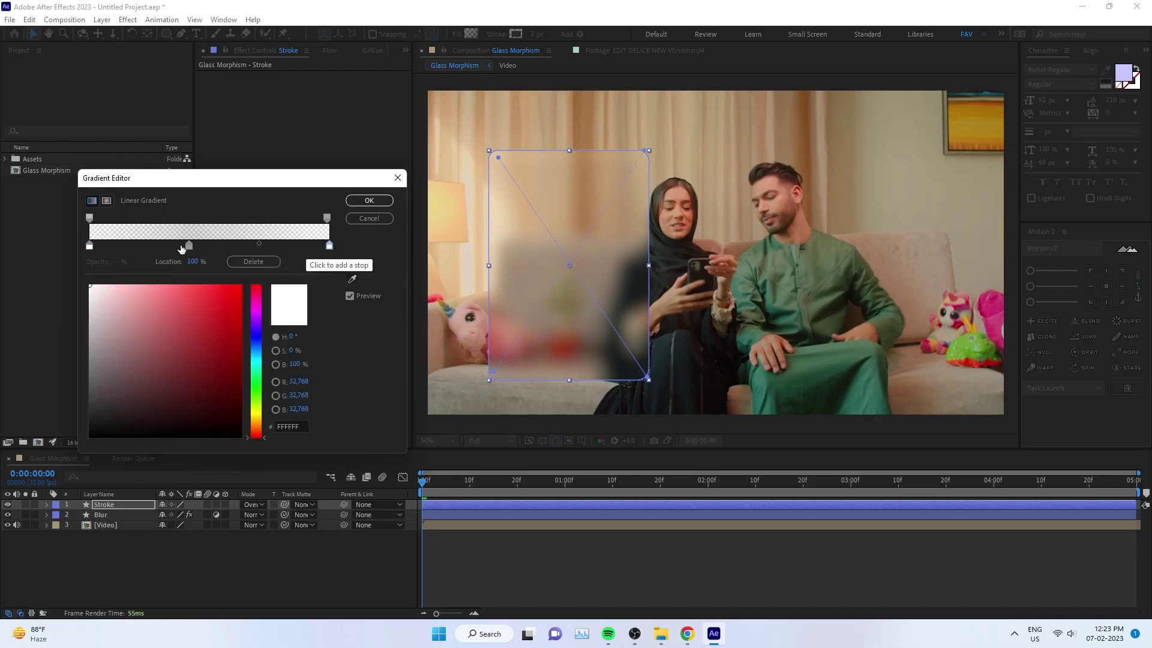
drag(189, 246, 213, 247)
click(356, 203)
click(553, 585)
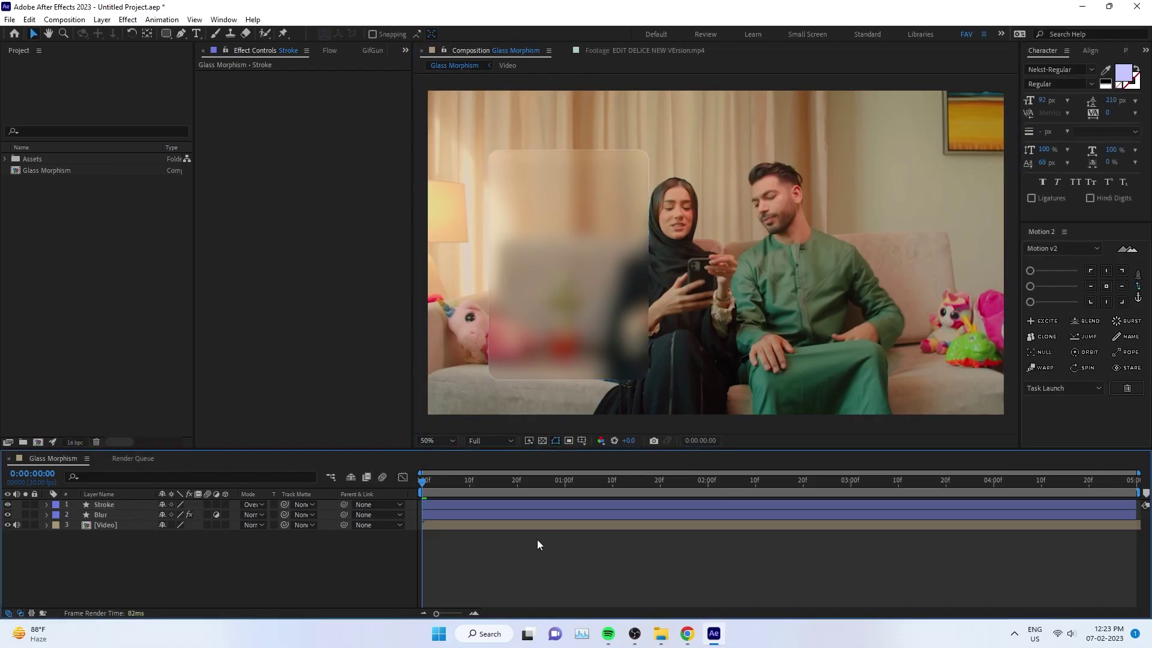
- Drag the Stroke rectangle to show the blur doesn't follow it
click(579, 137)
click(507, 586)
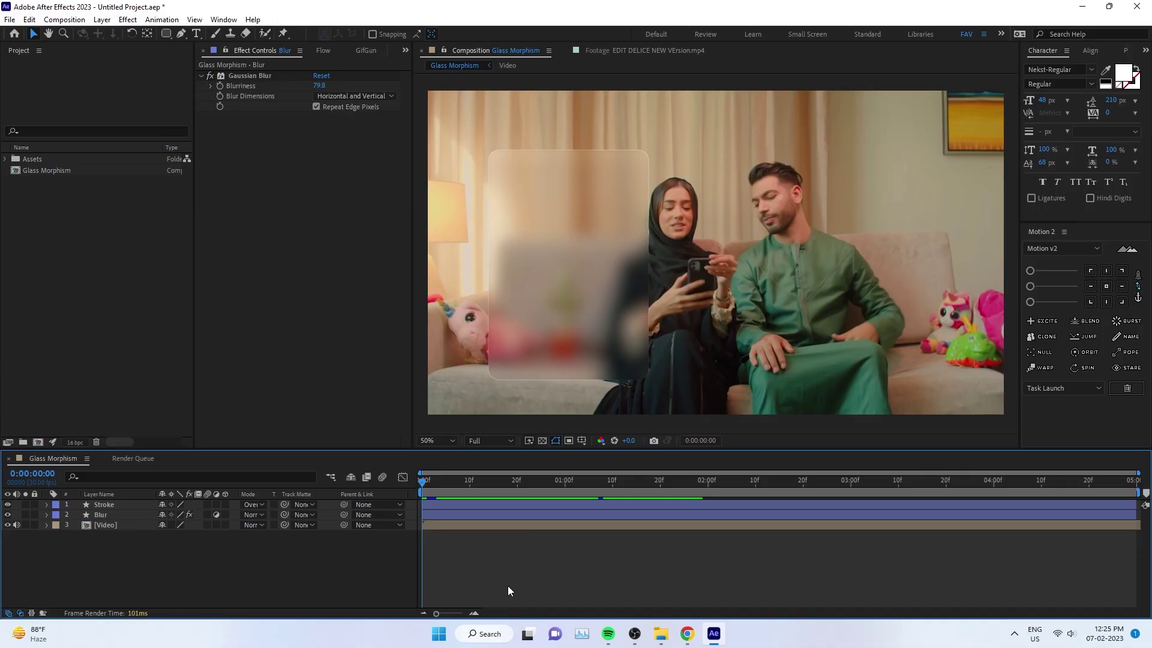
click(121, 504)
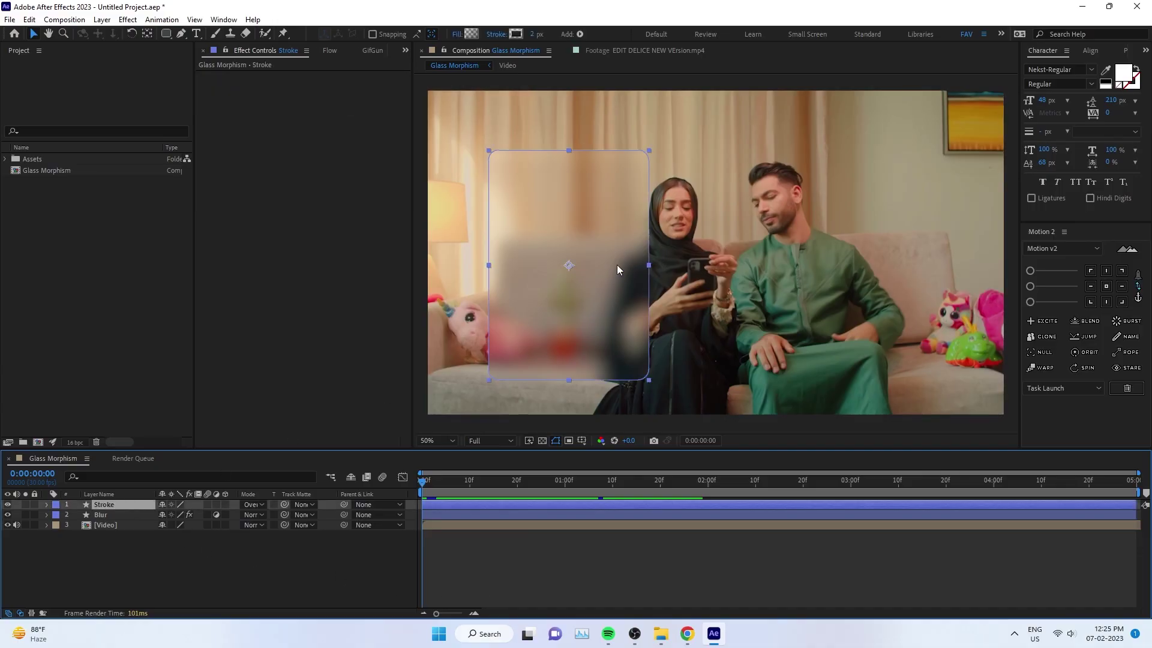
drag(569, 267, 792, 265)
- Pick-whip Blur's parent to Stroke, then move the rectangle to confirm both move together
click(117, 515)
mouse_move(345, 516)
mouse_down()
mouse_move(291, 523)
mouse_move(145, 506)
mouse_up()
click(146, 543)
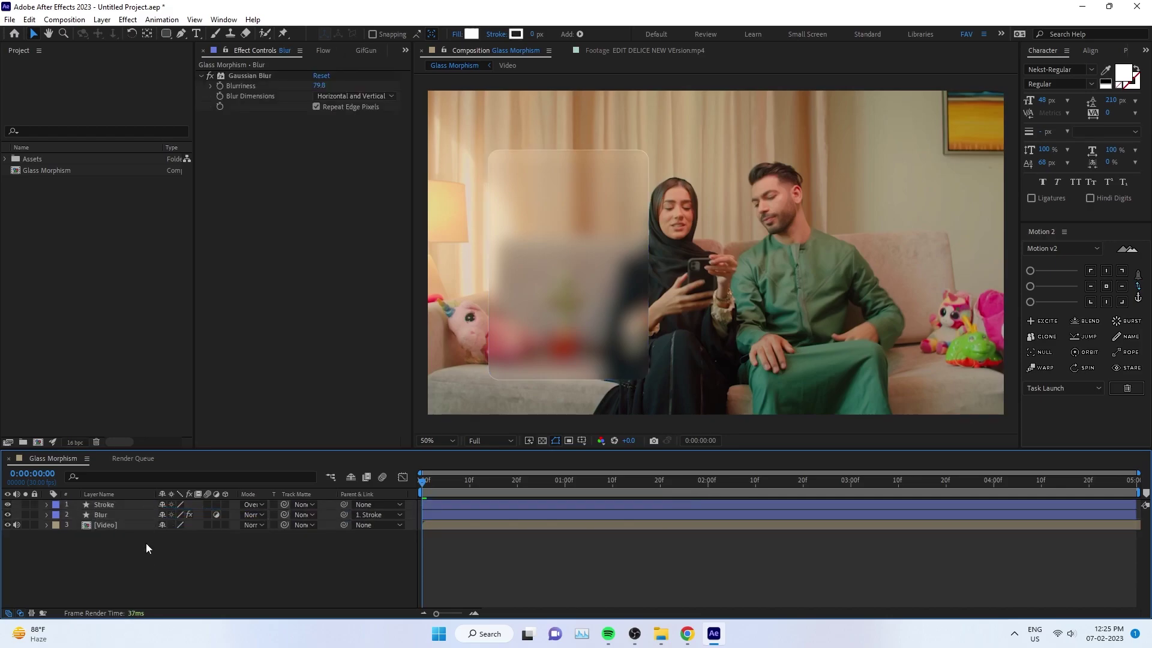
click(558, 274)
mouse_move(589, 264)
mouse_down()
mouse_move(764, 285)
mouse_move(549, 255)
mouse_move(565, 258)
mouse_up()
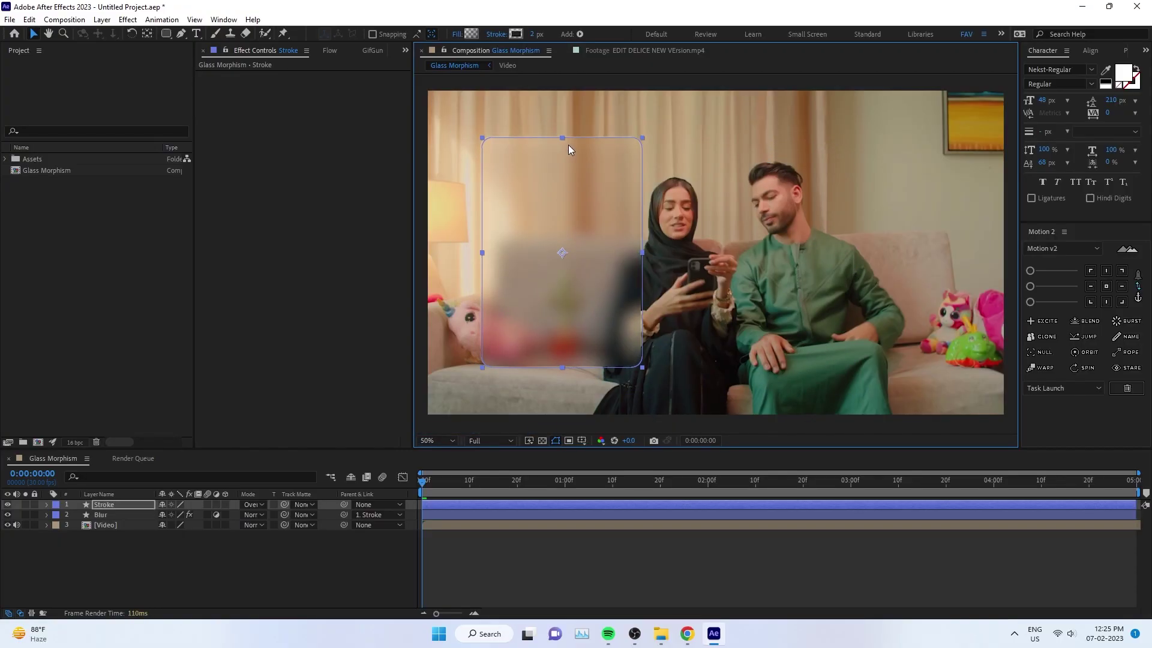
click(214, 574)
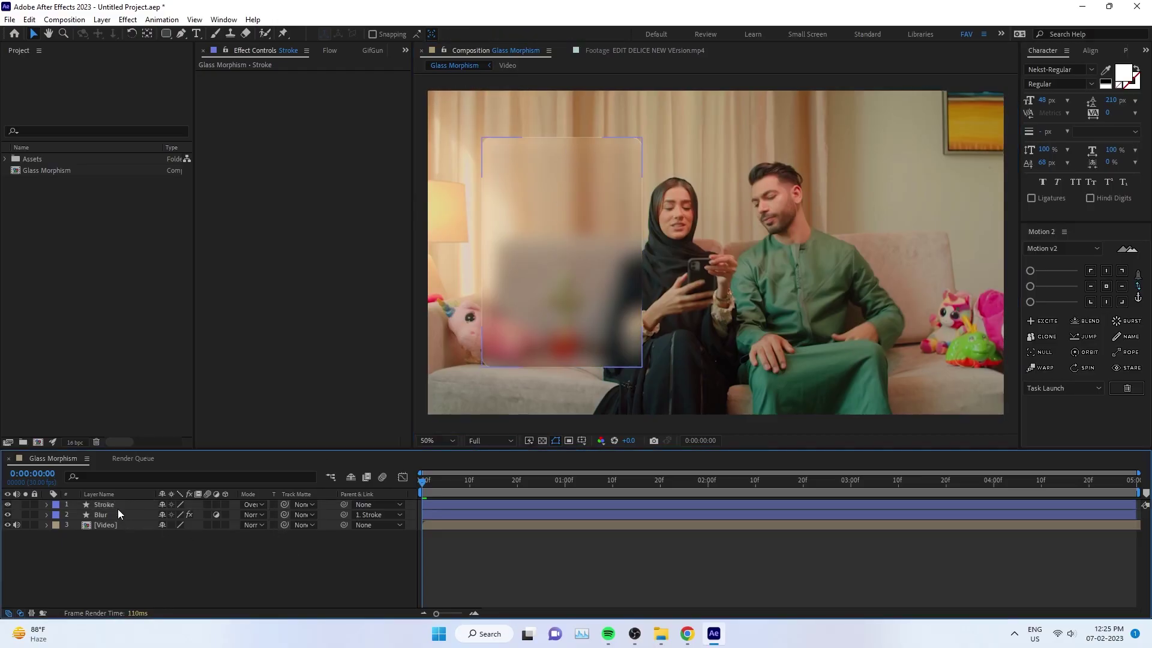
- Expand Rectangle Path 1 on both the Blur and Stroke layers
click(103, 514)
click(46, 514)
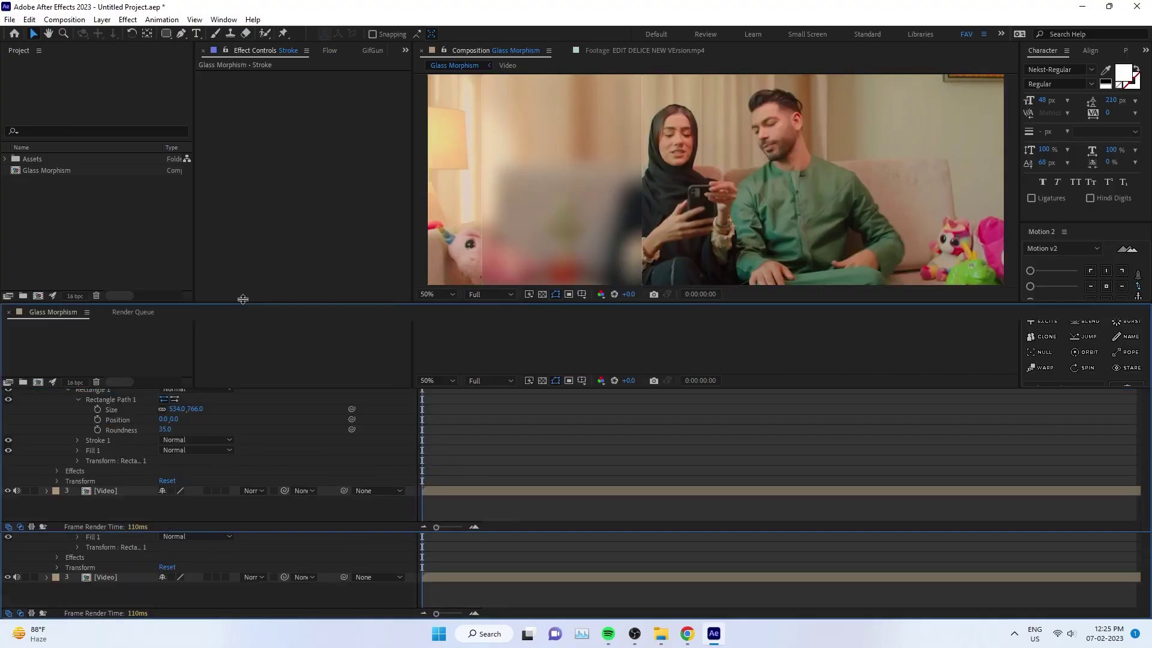
drag(218, 449, 218, 299)
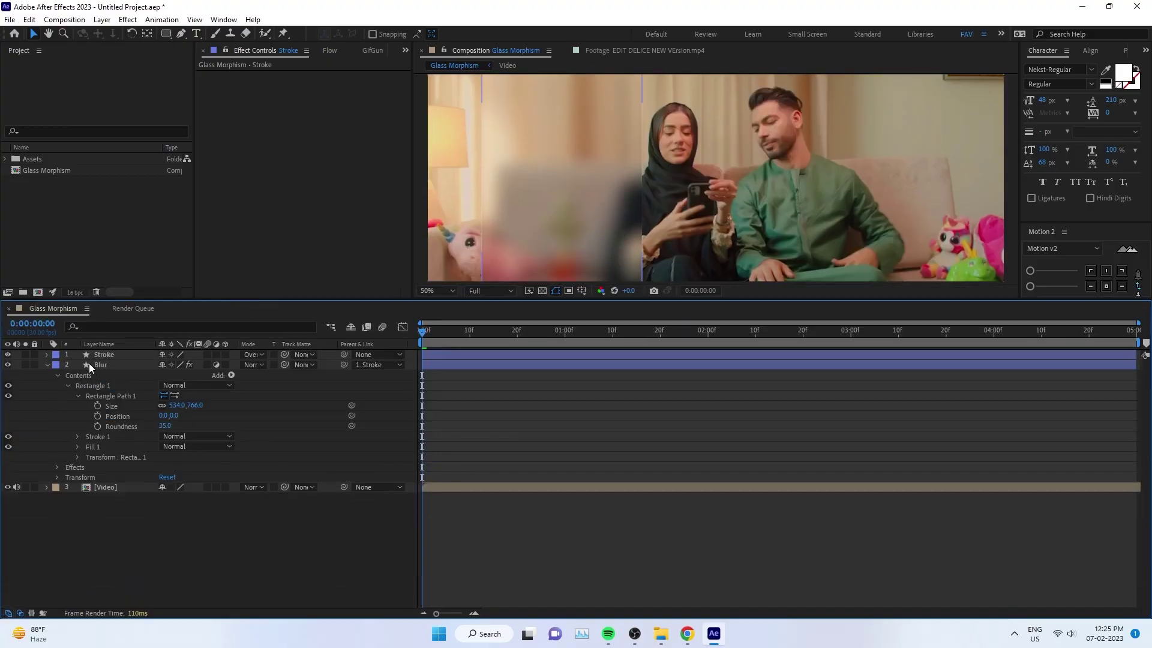
click(103, 355)
click(47, 354)
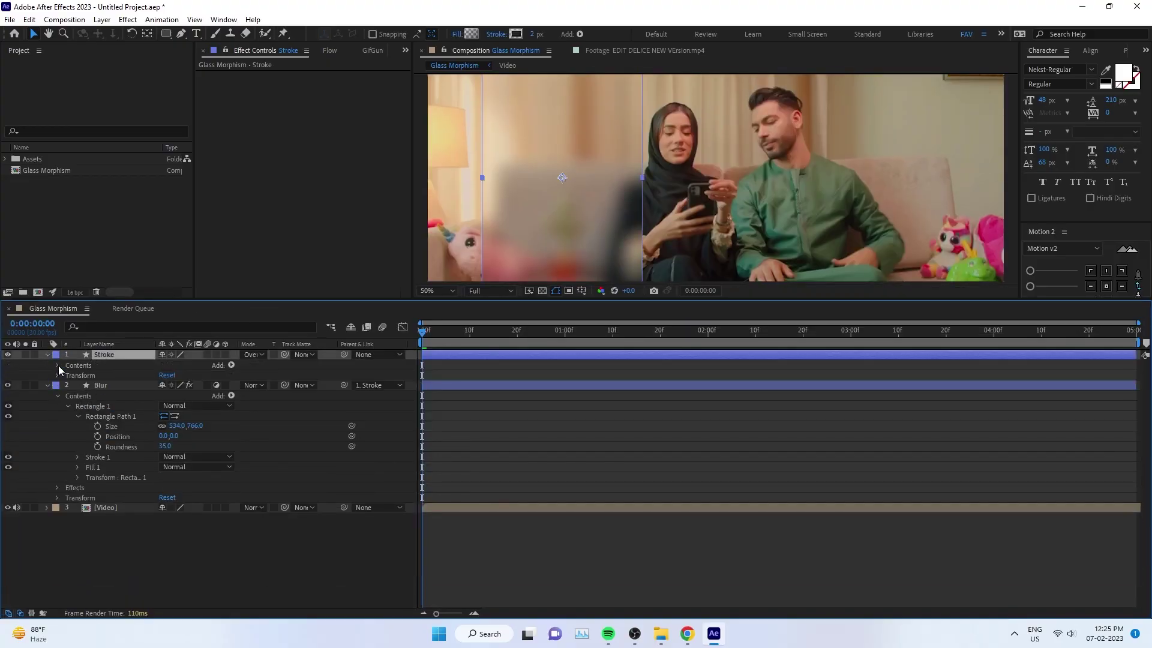
click(58, 365)
click(88, 375)
click(69, 376)
click(113, 385)
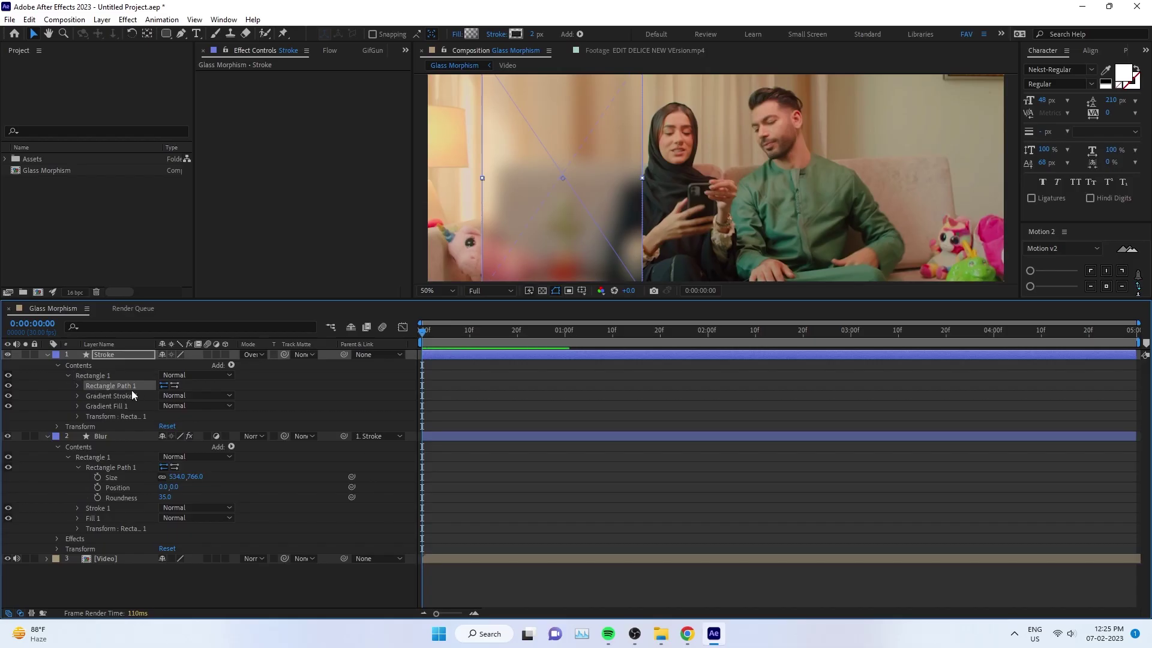
click(78, 385)
- Compare the Size, Position and Roundness properties of the two rectangles
click(120, 487)
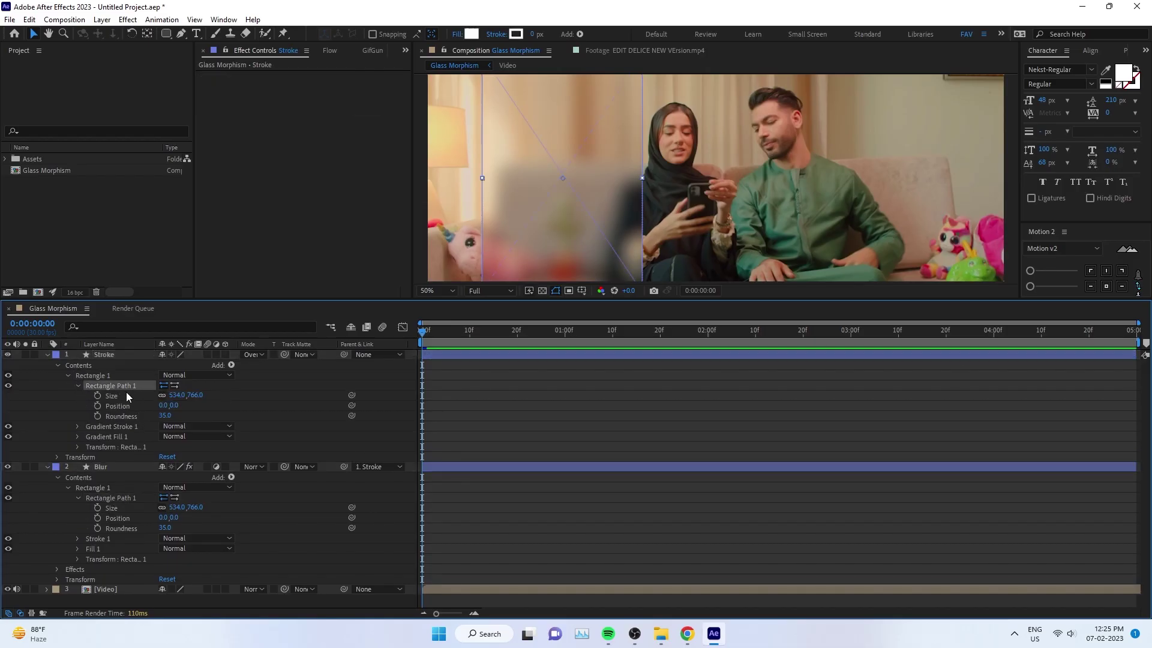
ctrl+click(125, 415)
ctrl+click(124, 528)
click(125, 416)
click(124, 518)
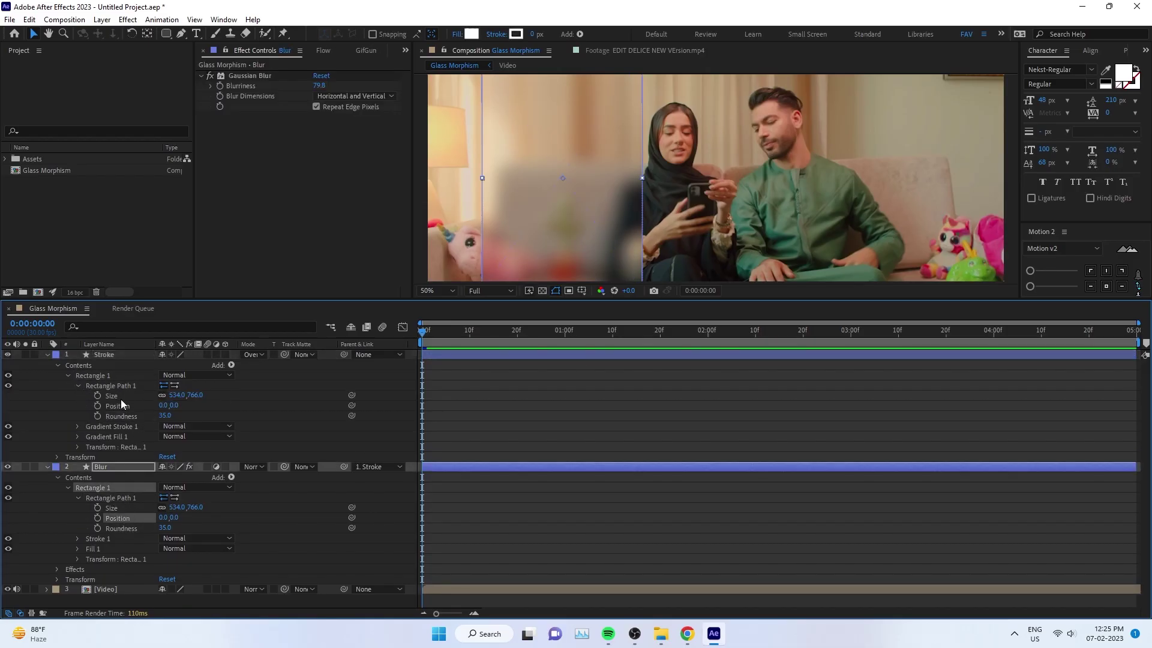
click(120, 396)
click(120, 406)
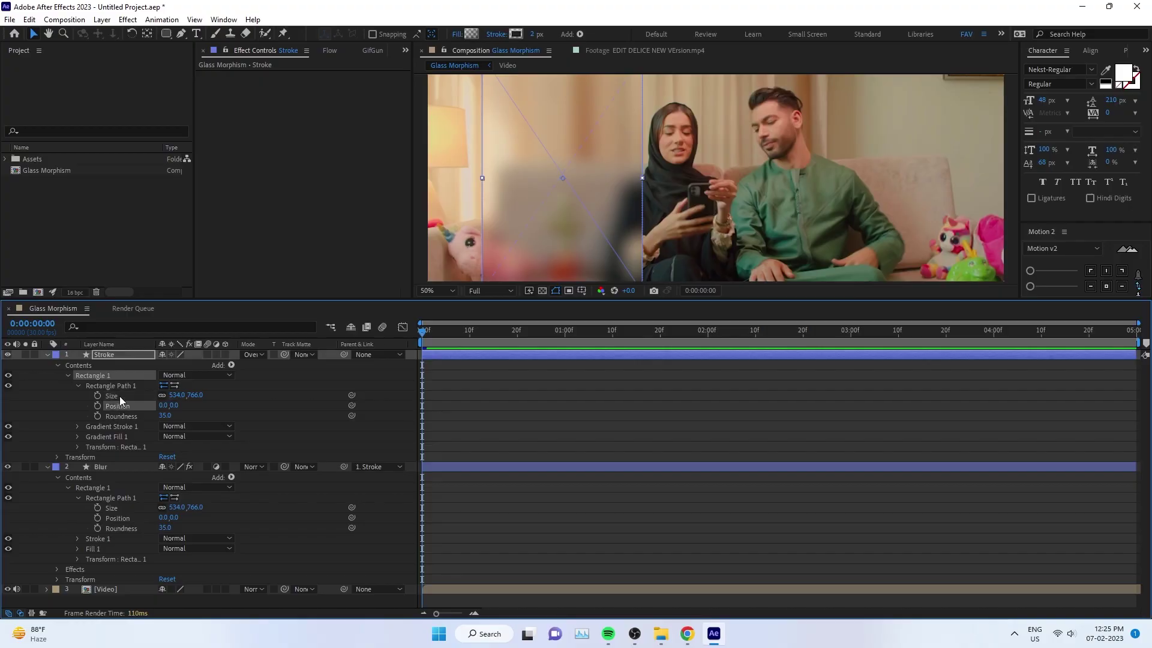
click(127, 508)
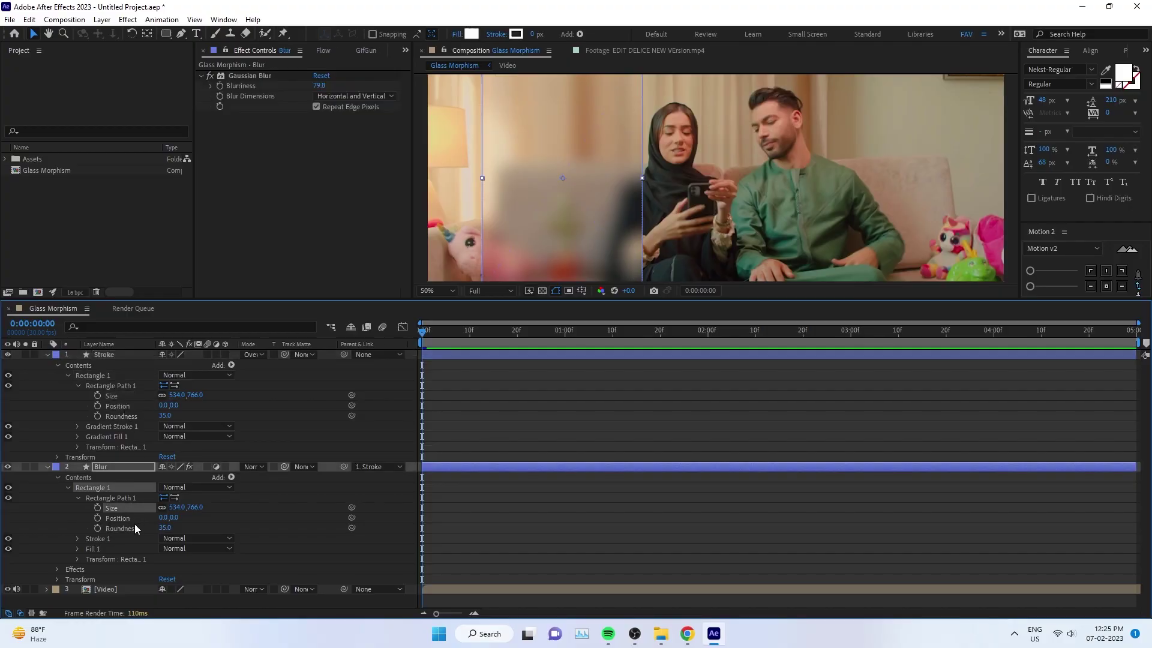
- Link Blur's Roundness, Position and Size to Stroke's matching properties with expressions
alt+click(97, 528)
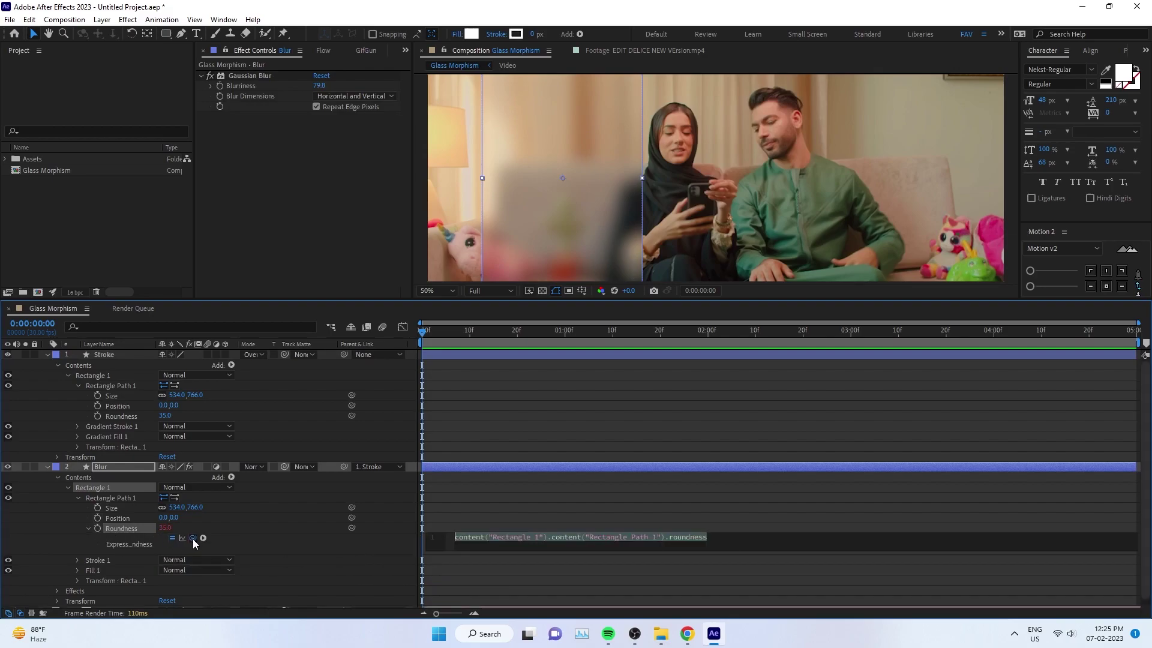
drag(194, 543, 120, 416)
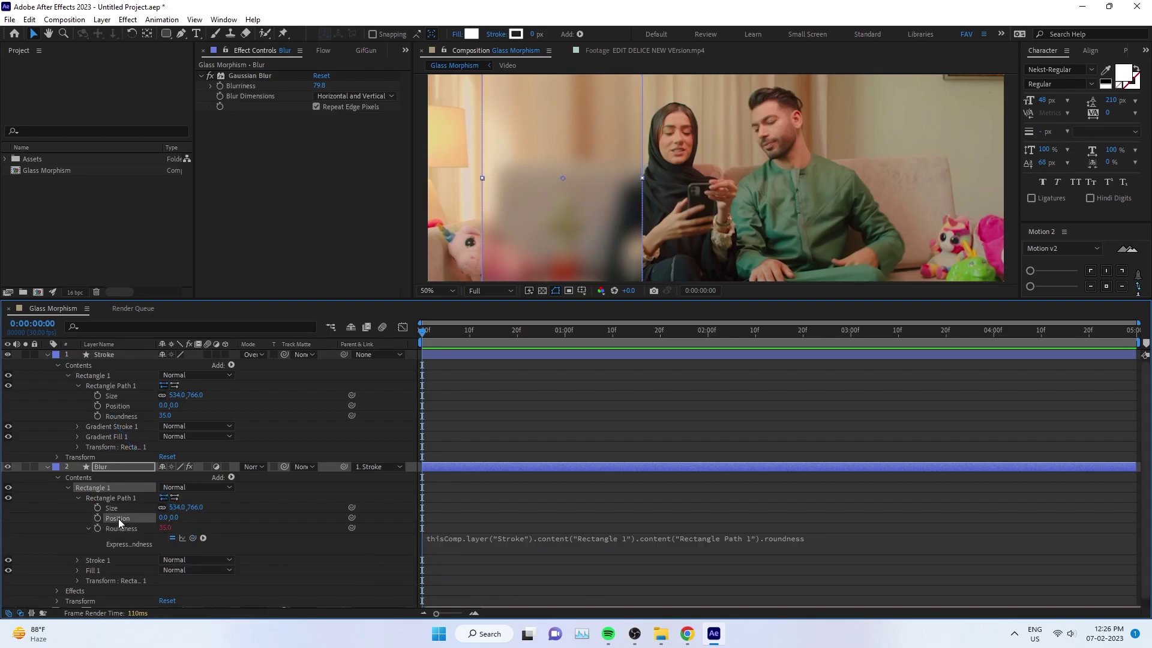
alt+click(97, 517)
drag(193, 528, 117, 401)
alt+click(97, 507)
click(47, 467)
- Reveal the Stroke rectangle's Size and scrub its height down to 269
click(48, 354)
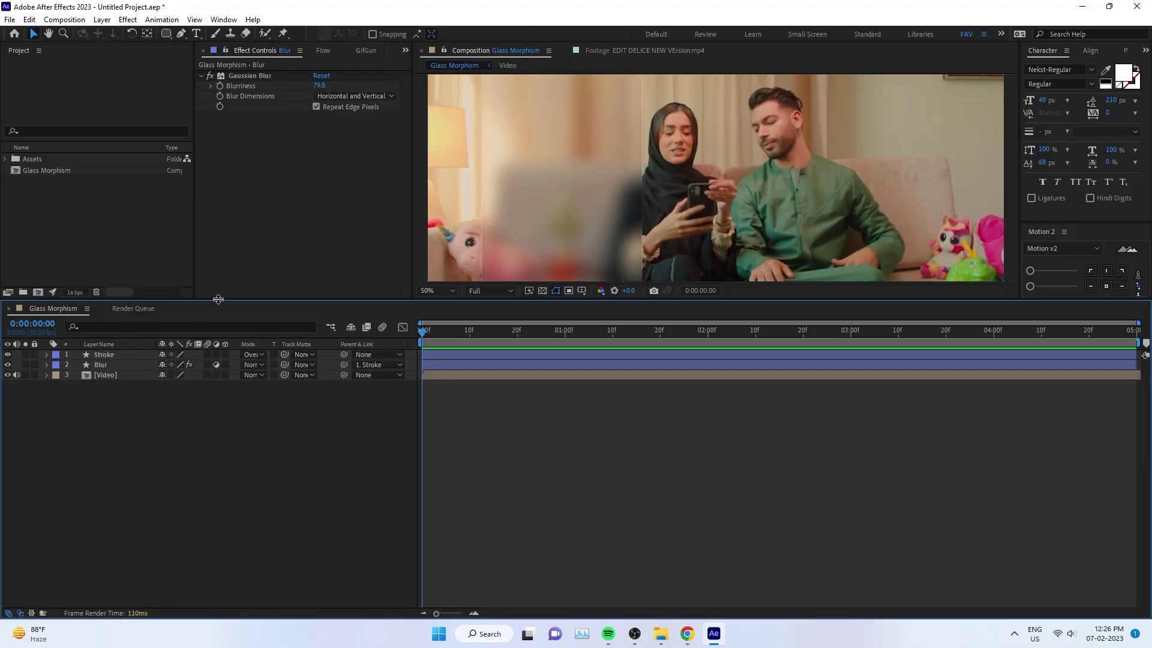
drag(218, 298, 218, 420)
click(104, 476)
click(47, 476)
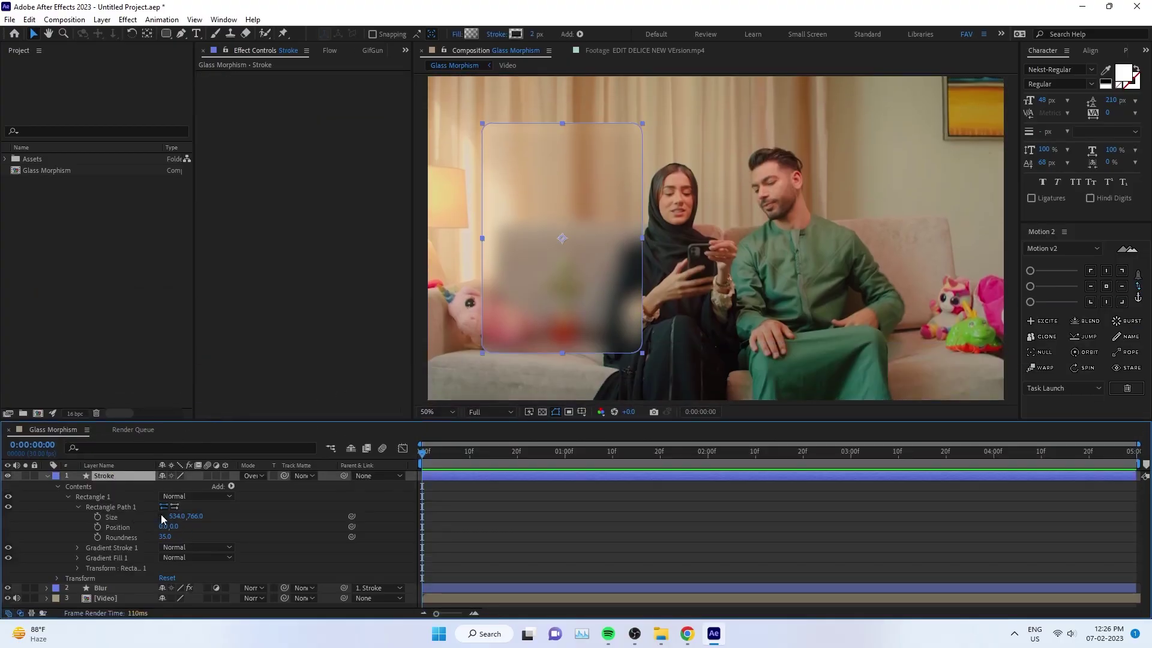
drag(196, 516, 3, 507)
drag(198, 516, 88, 517)
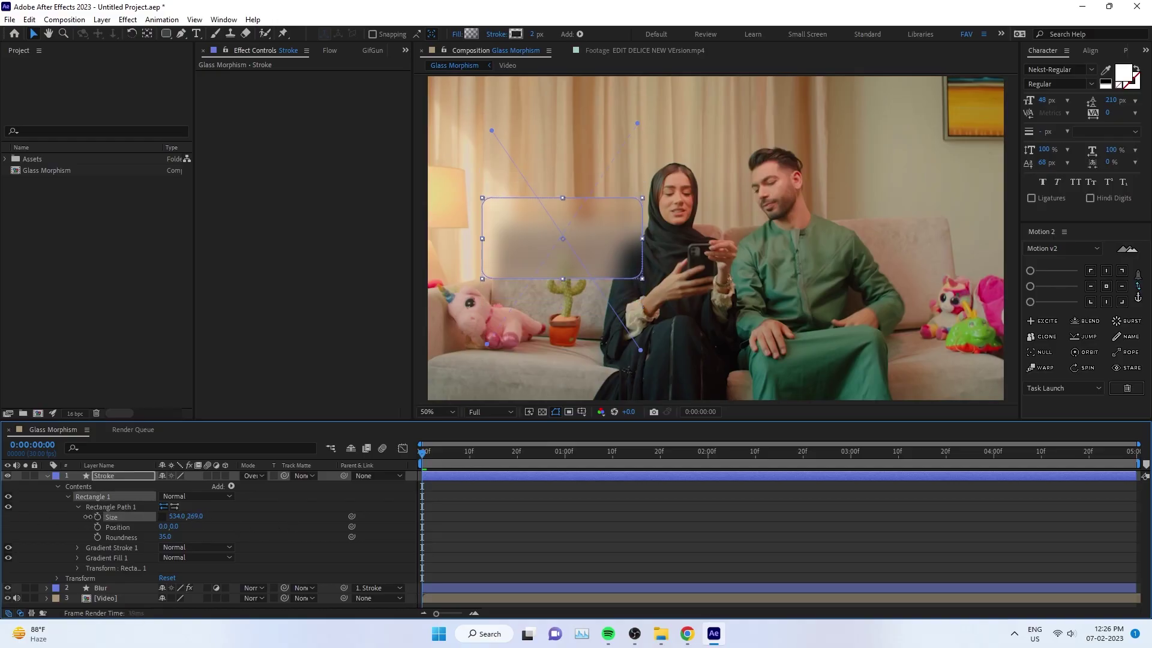
- Move the glass rectangle over the sofa and scrub its size to 534×619
click(783, 563)
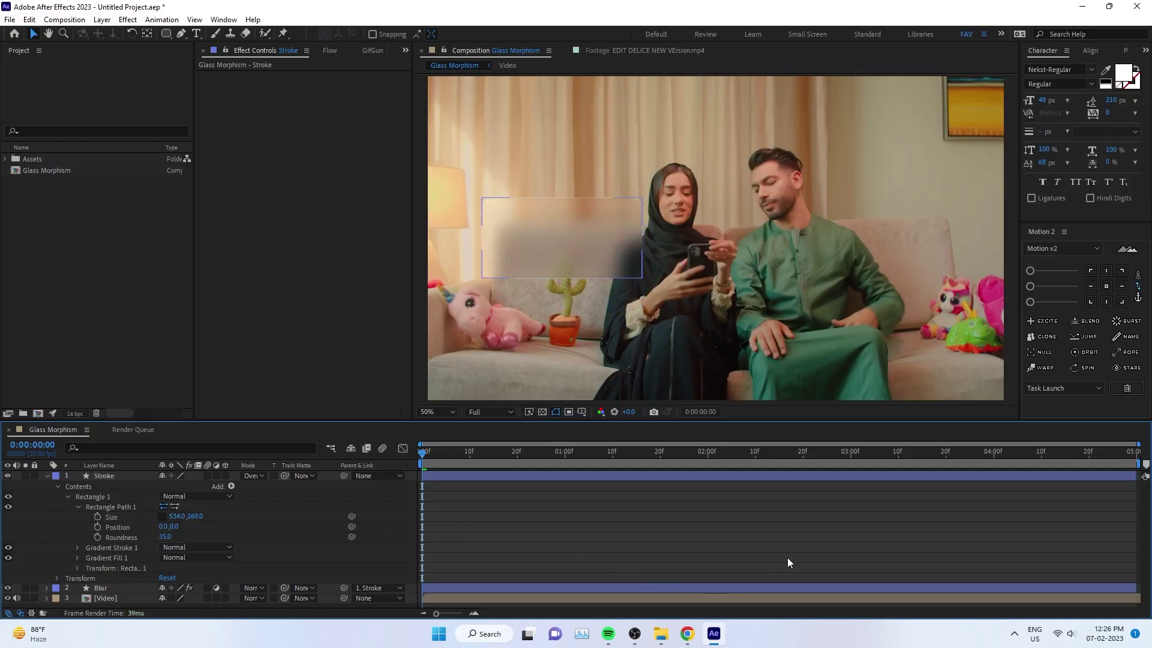
click(567, 225)
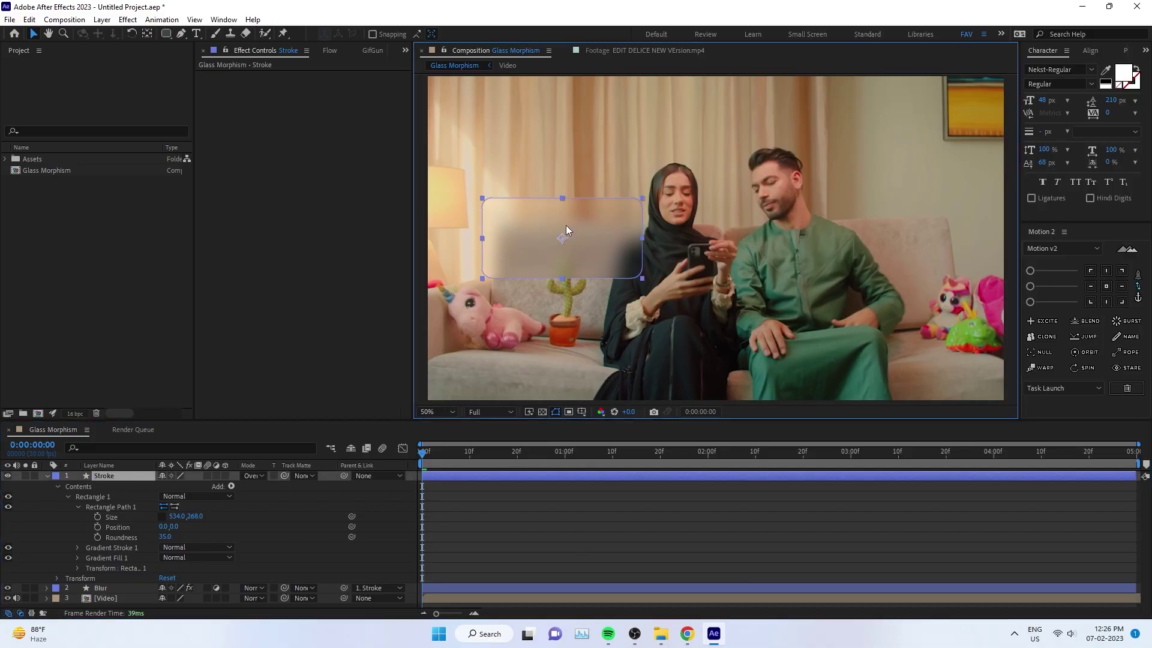
mouse_move(566, 225)
mouse_down()
mouse_move(752, 255)
mouse_move(586, 229)
mouse_up()
drag(195, 517, 89, 477)
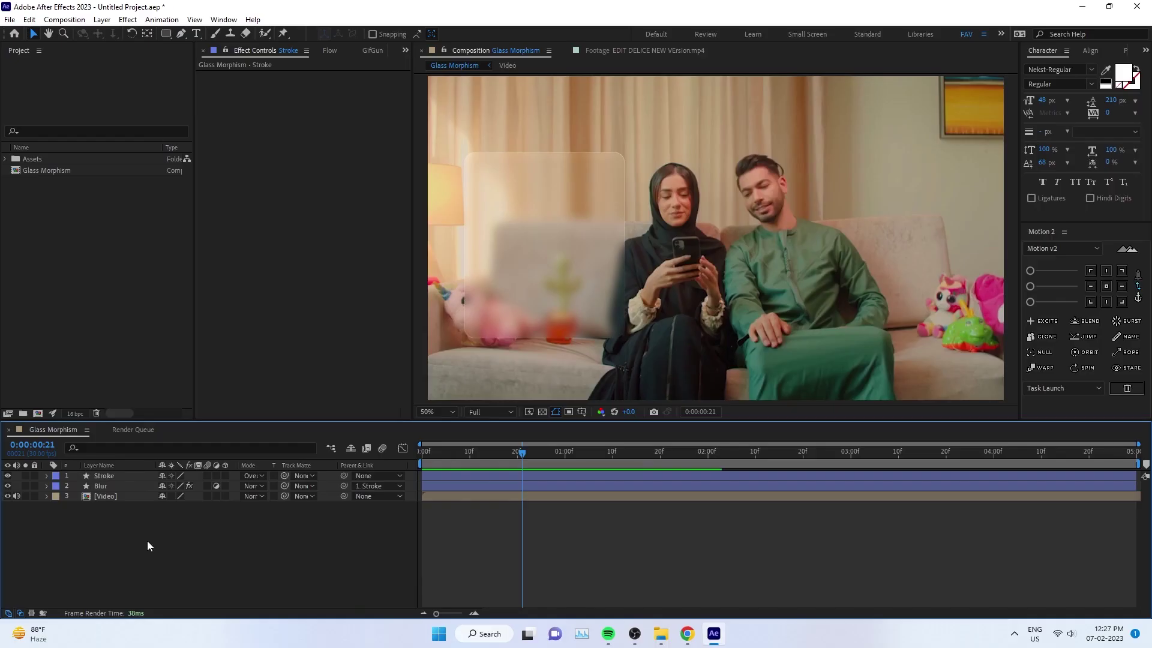
- Add a new adjustment layer to the top of the composition
right_click(146, 541)
mouse_move(228, 391)
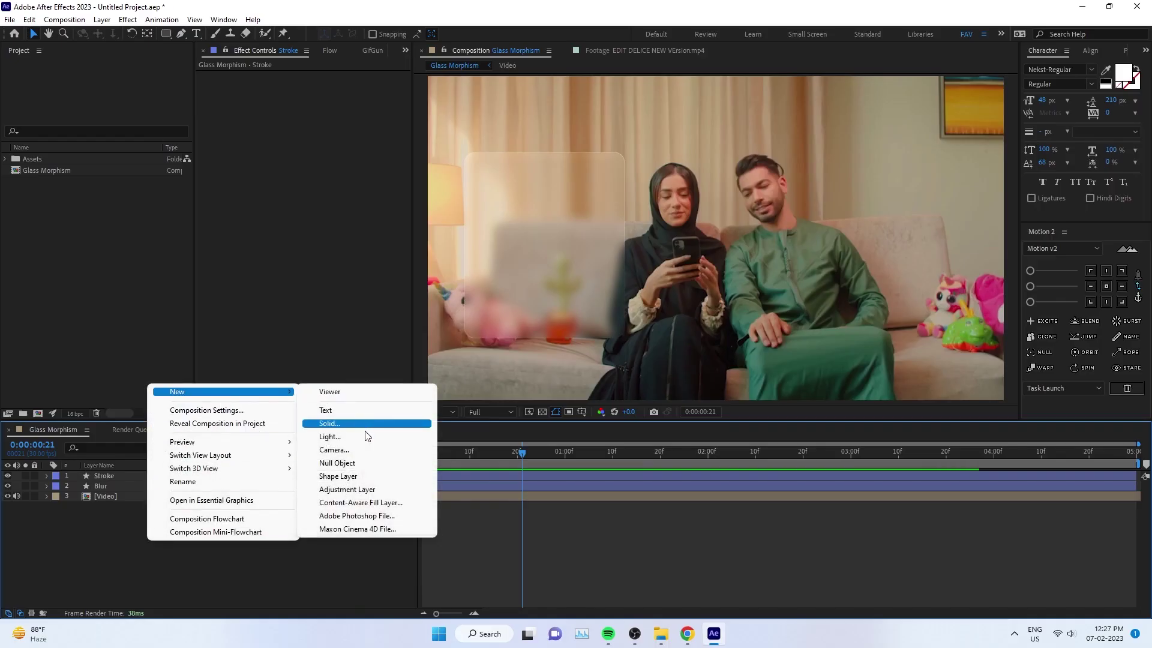
click(358, 489)
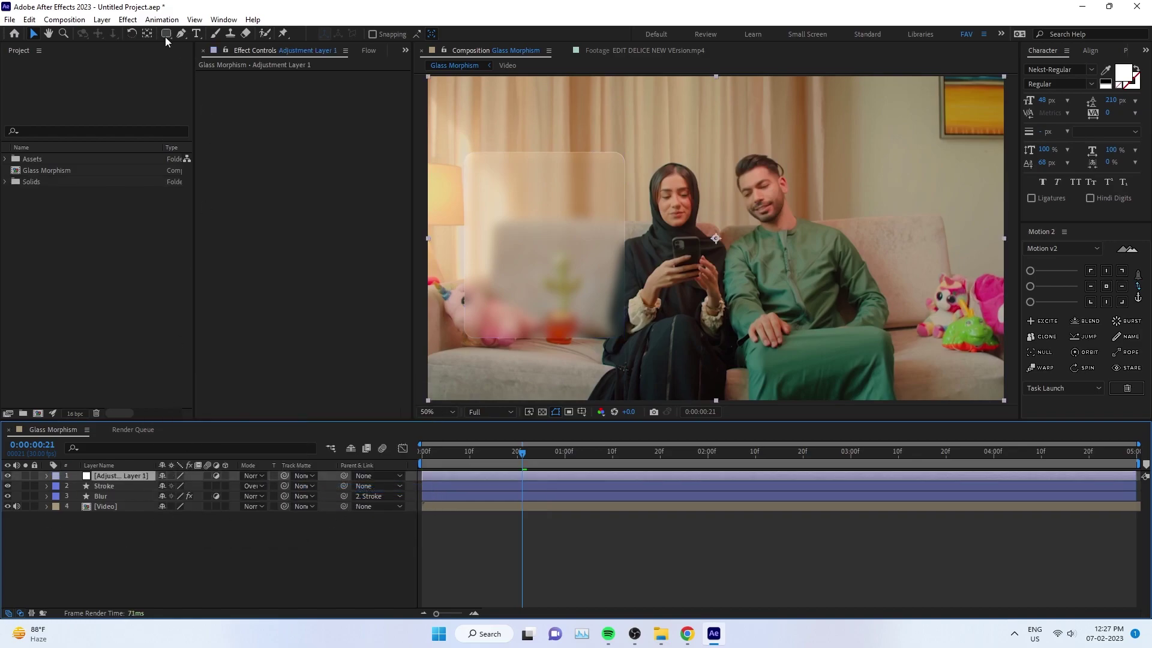
- Apply Noise & Grain > Noise to the adjustment layer with Amount of Noise at 16%
click(129, 20)
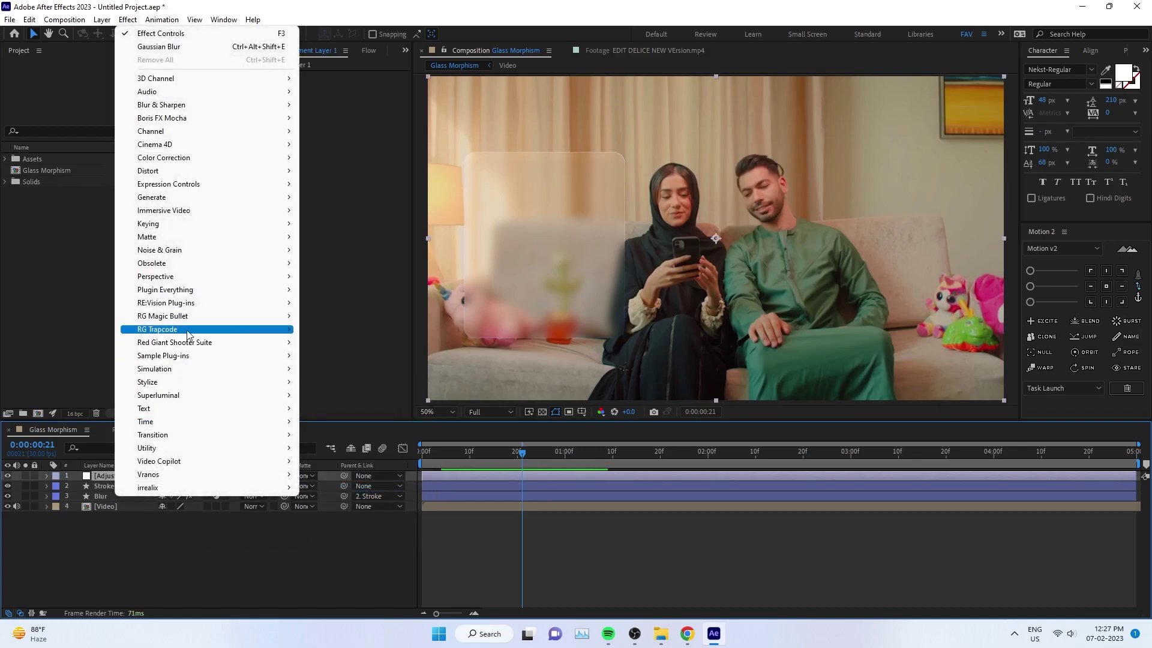
mouse_move(188, 250)
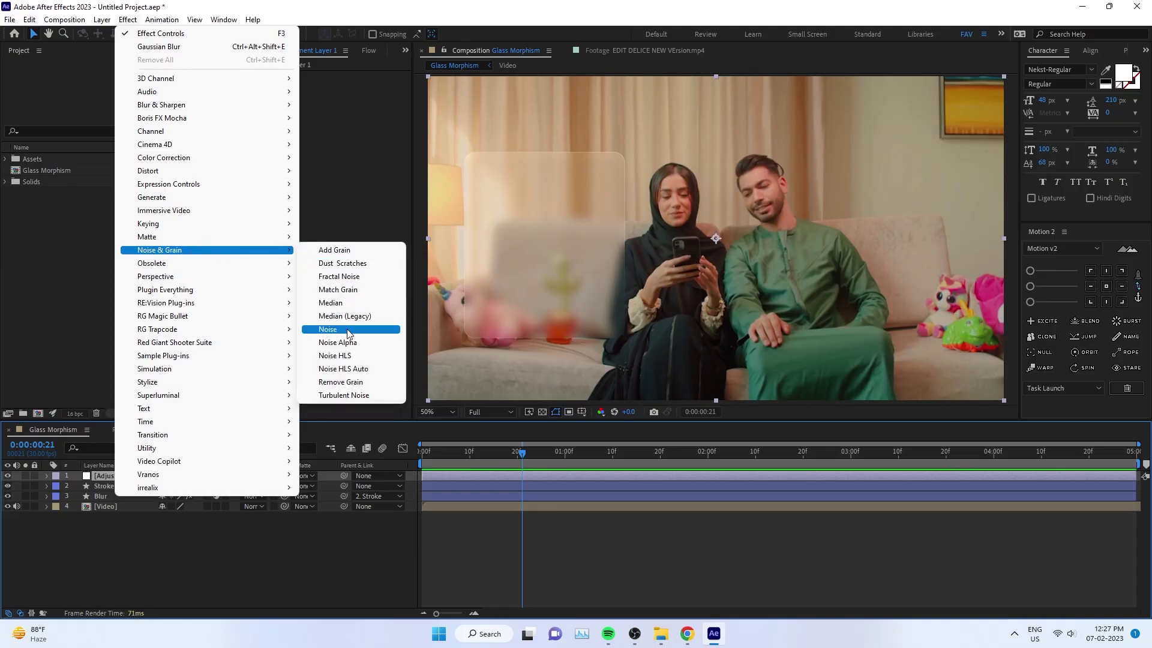
click(348, 329)
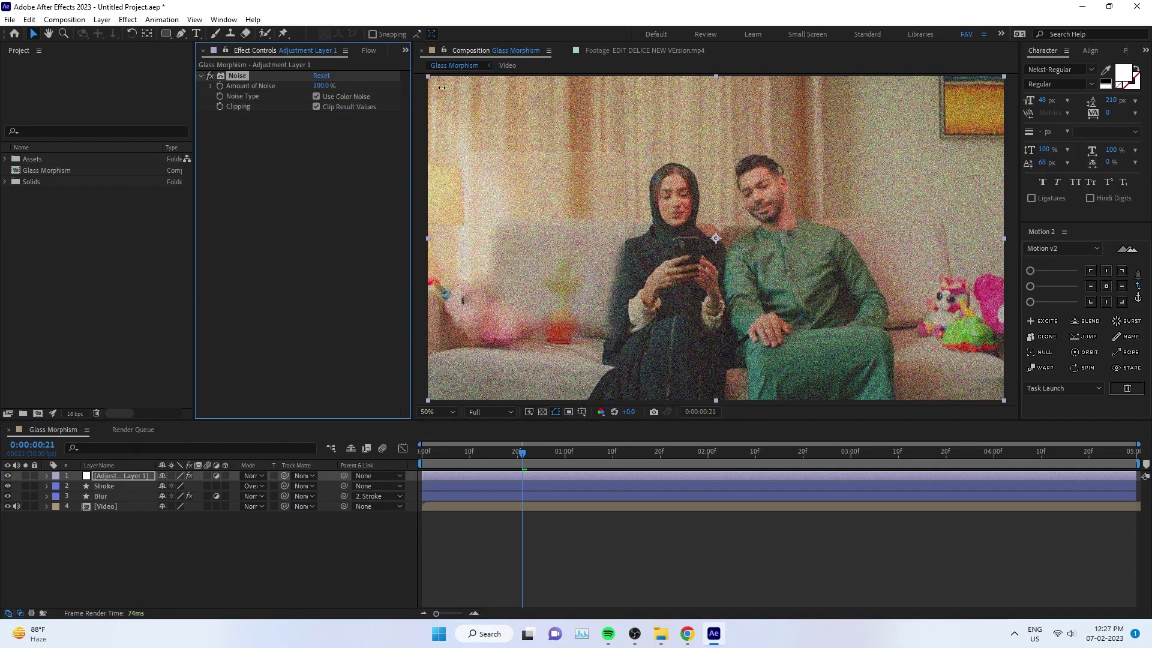
drag(442, 88, 397, 89)
scroll(703, 235, up, 2)
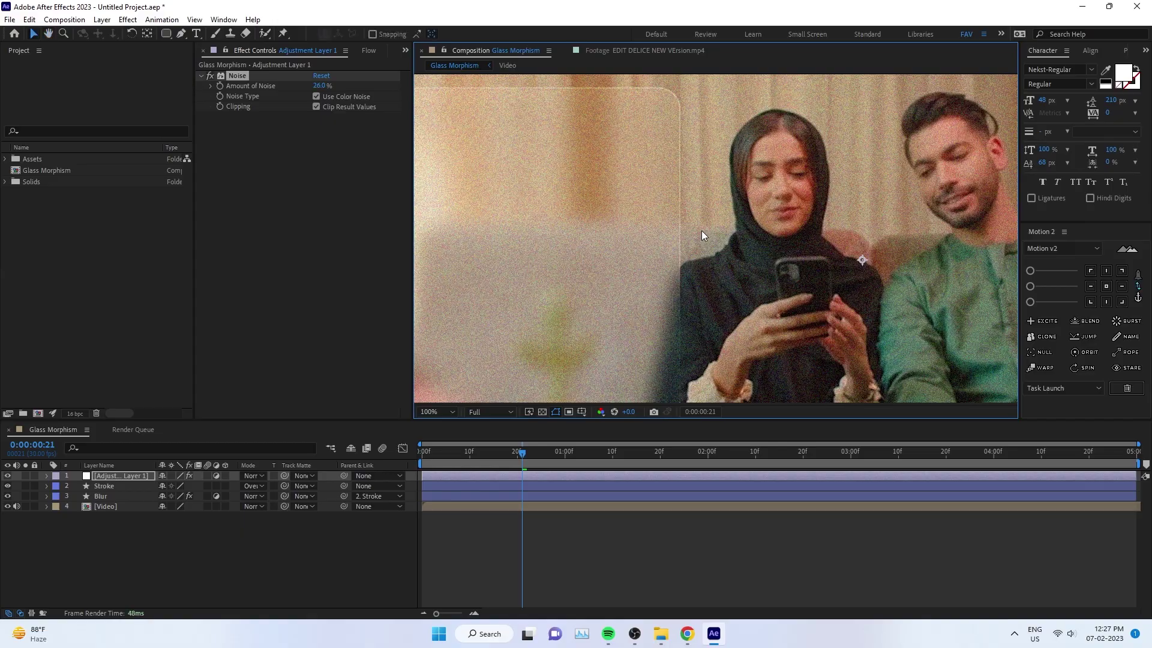
scroll(684, 174, left, 3)
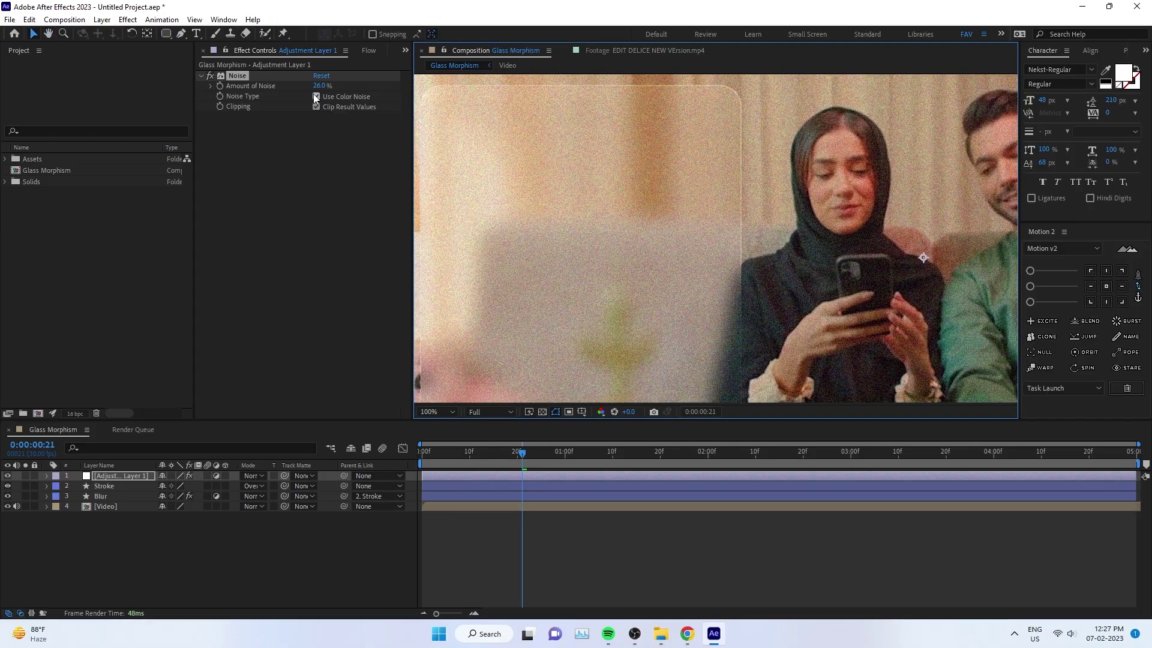
drag(319, 85, 307, 88)
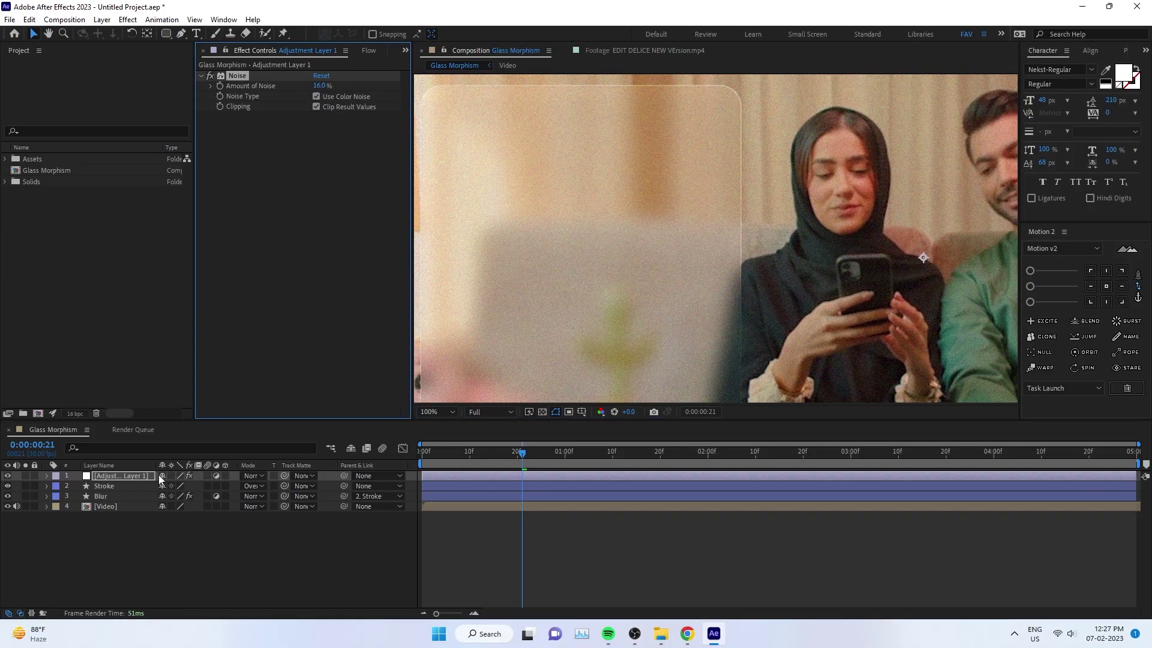
click(130, 474)
- Duplicate the Blur layer, move the copy to the top, and strip its Gaussian Blur into a solid white shape
click(106, 496)
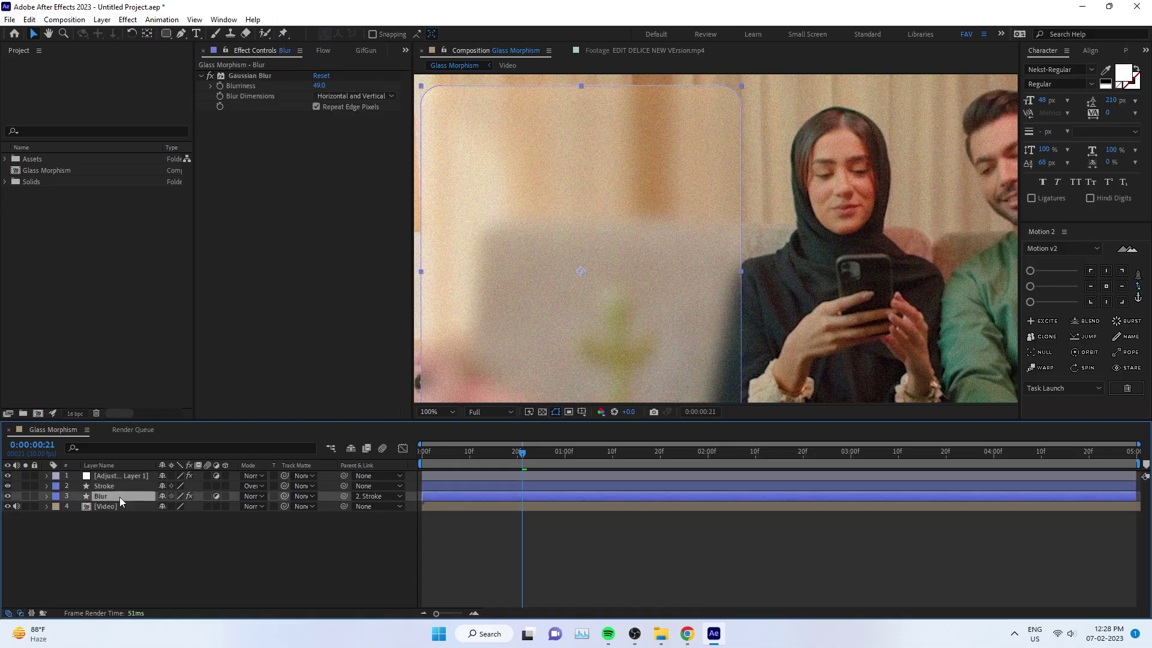
key(ctrl+d)
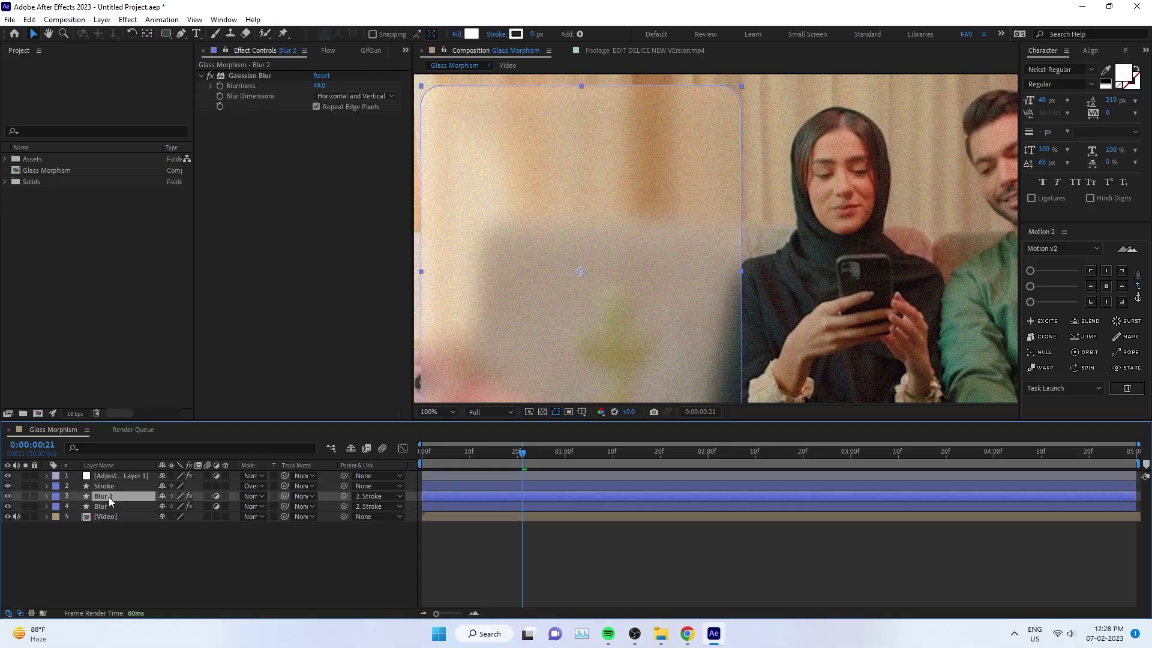
drag(109, 497, 121, 474)
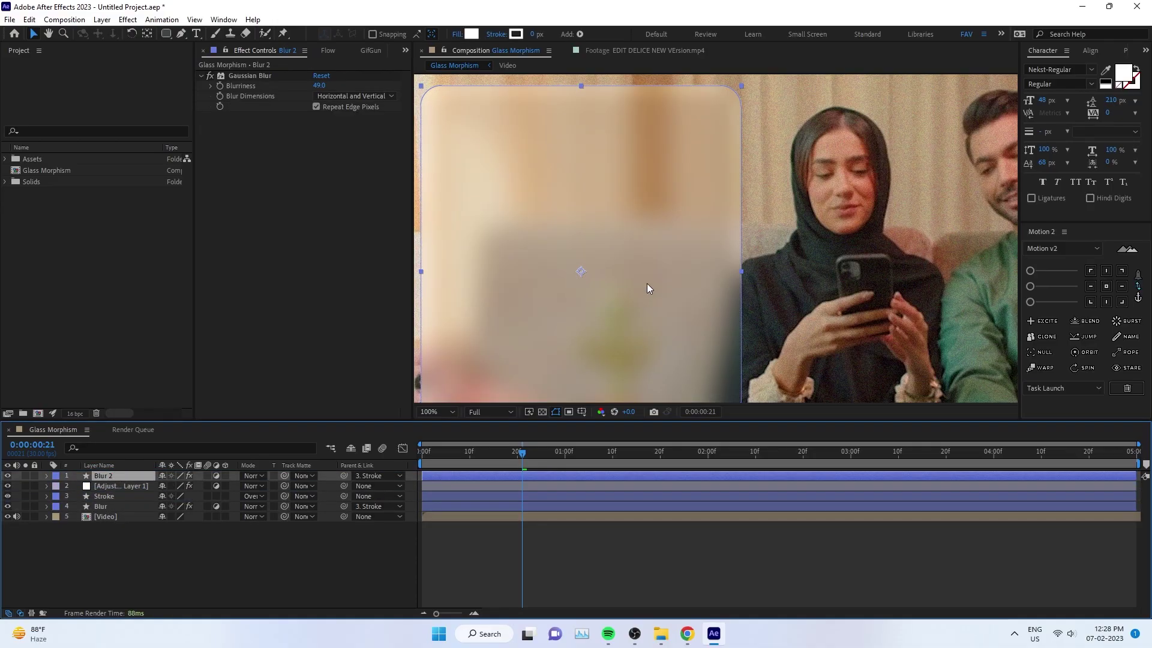
key(comma)
key(comma)
click(245, 76)
key(Delete)
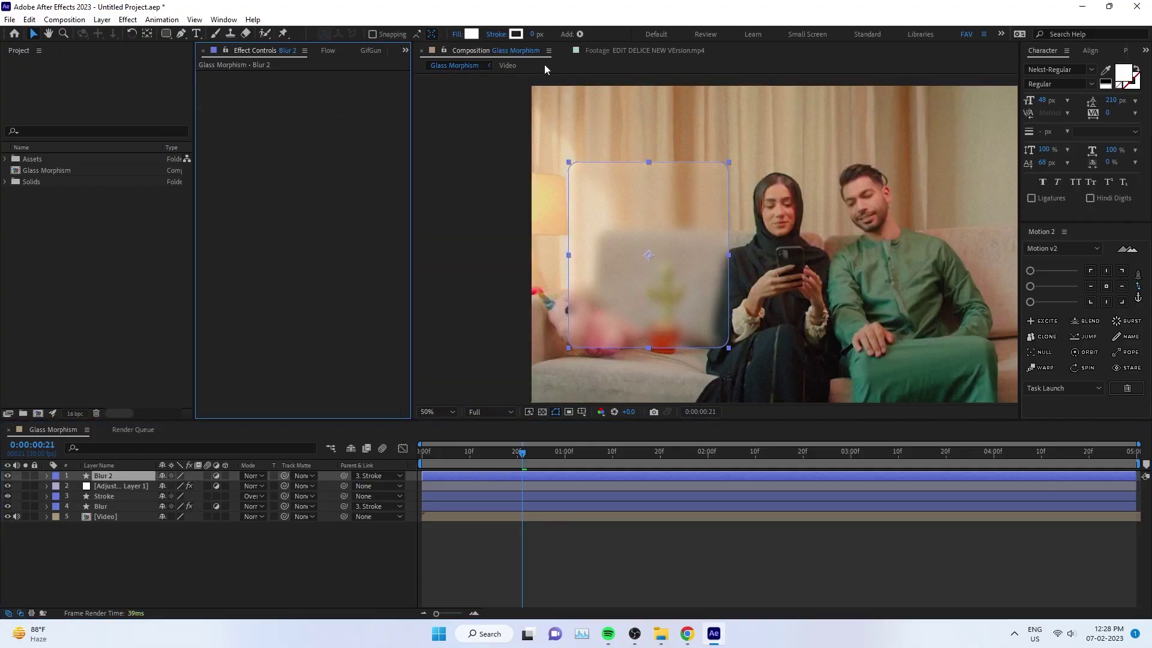
click(216, 477)
- Rename the copy 'Mask' and set it as the noise adjustment layer's track matte
right_click(117, 476)
click(168, 444)
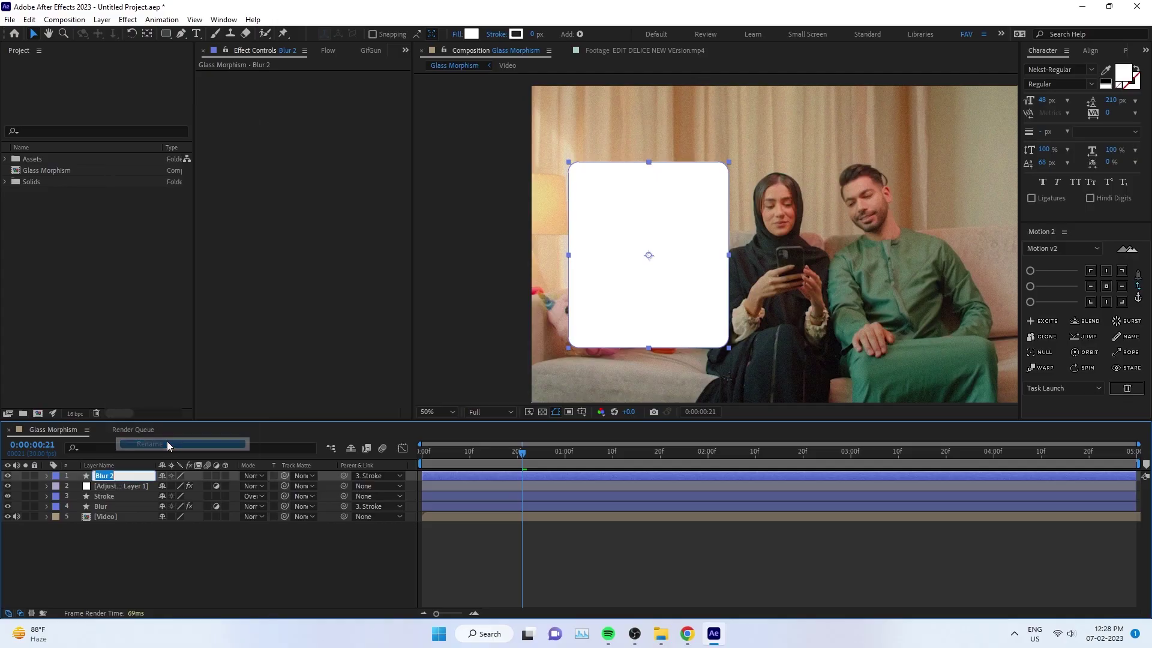
text(Mask)
key(Return)
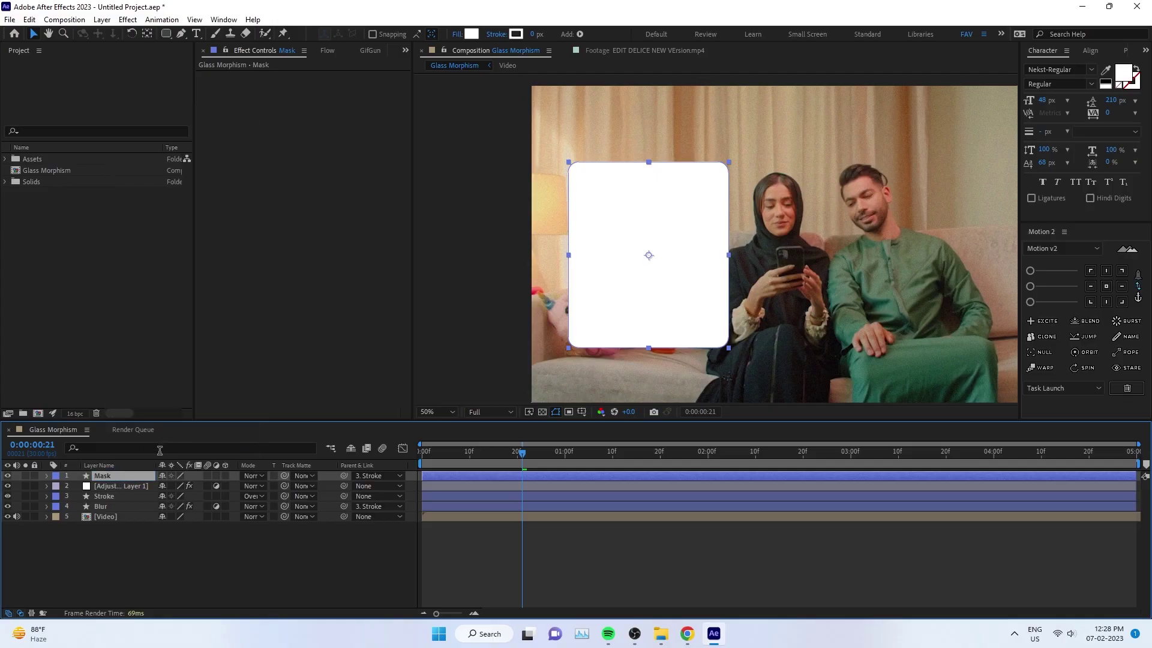
click(115, 486)
drag(285, 487, 117, 477)
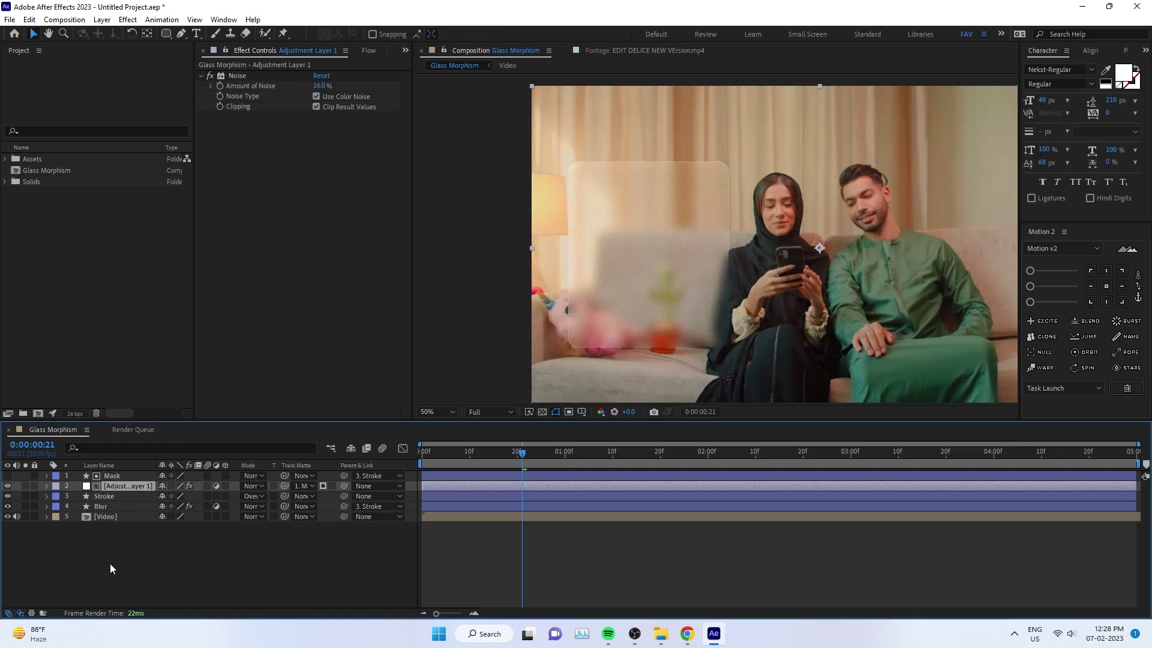
- Rename the grain adjustment layer to 'Noise'
key(period)
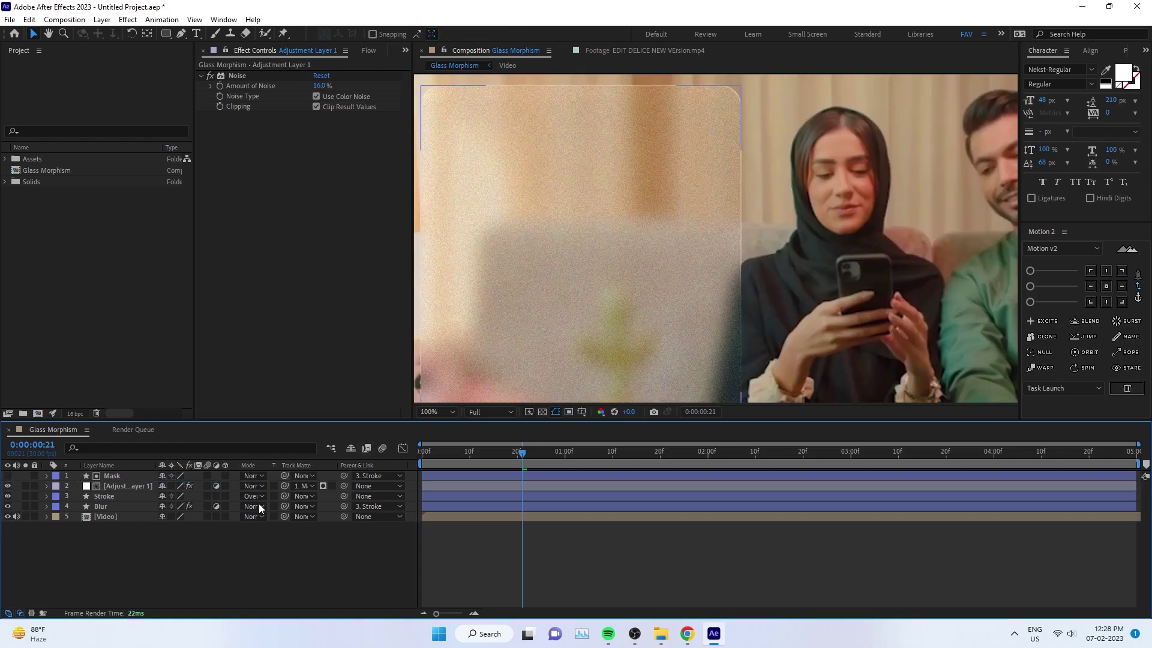
click(149, 487)
key(Return)
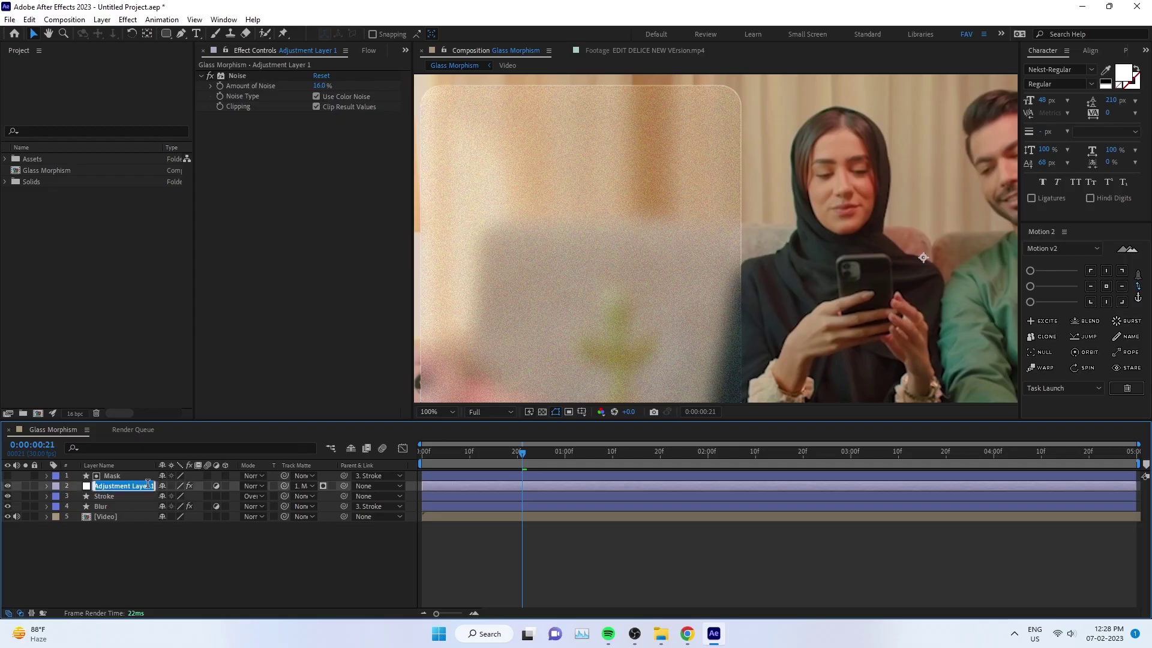
text(Noise)
key(Return)
- Reduce the Noise effect's Amount of Noise to 8%
click(311, 86)
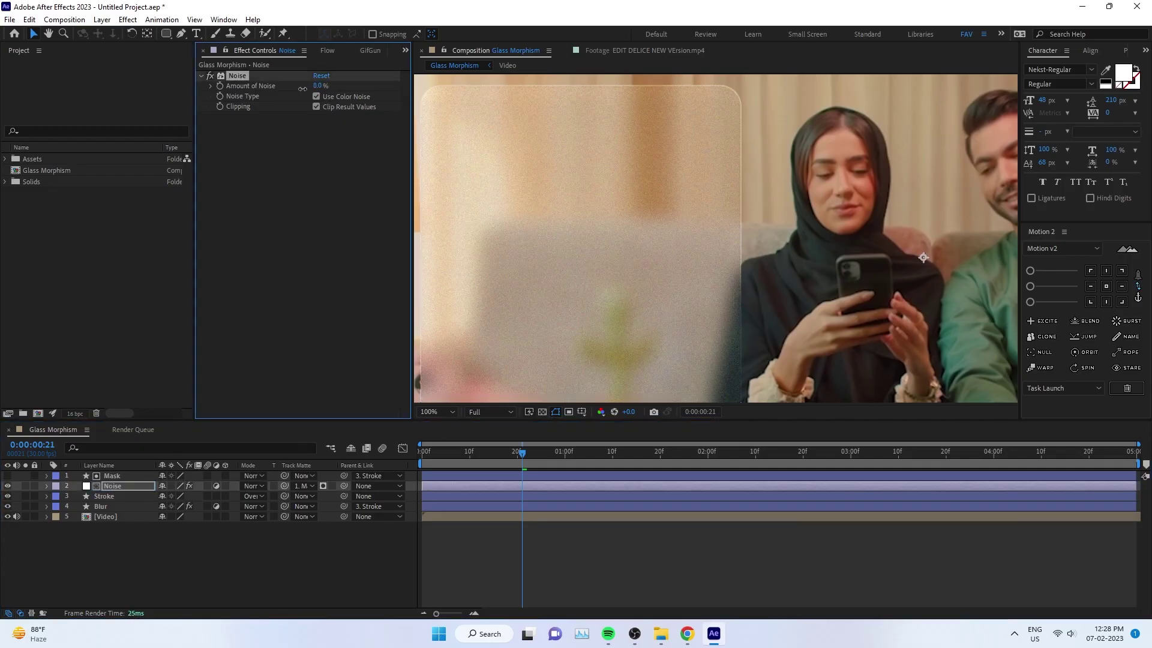
scroll(570, 270, down, 2)
scroll(572, 270, up, 2)
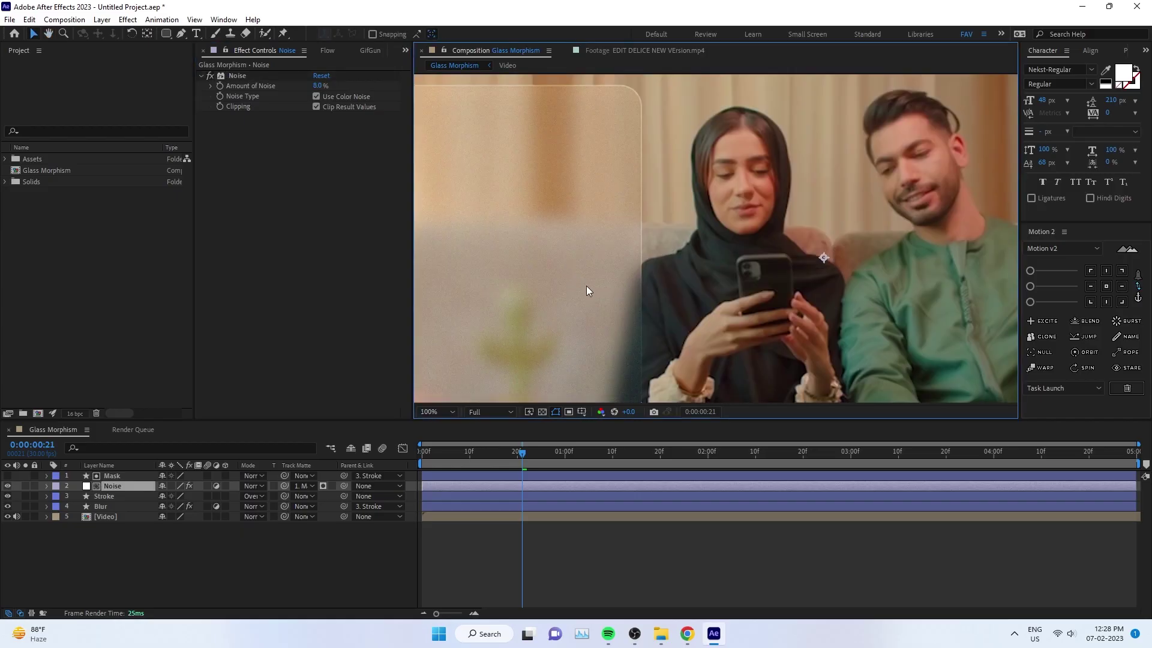
scroll(586, 291, up, 1)
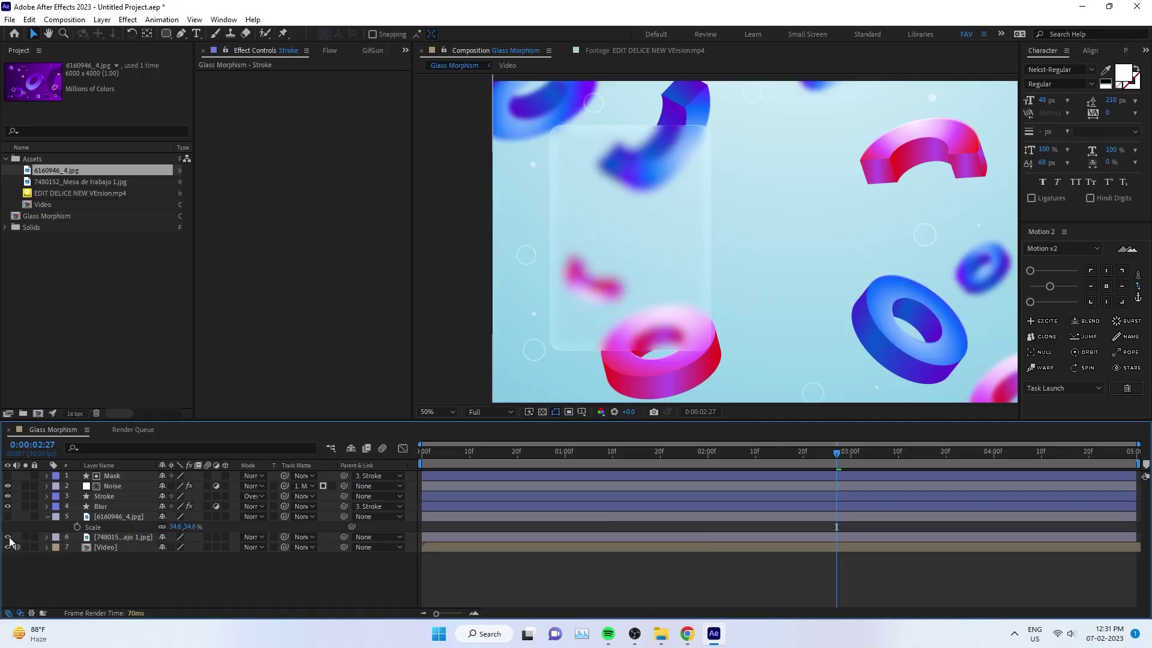
- Turn on visibility of the 6160946_4.jpg layer to show the purple rings behind the glass
click(7, 517)
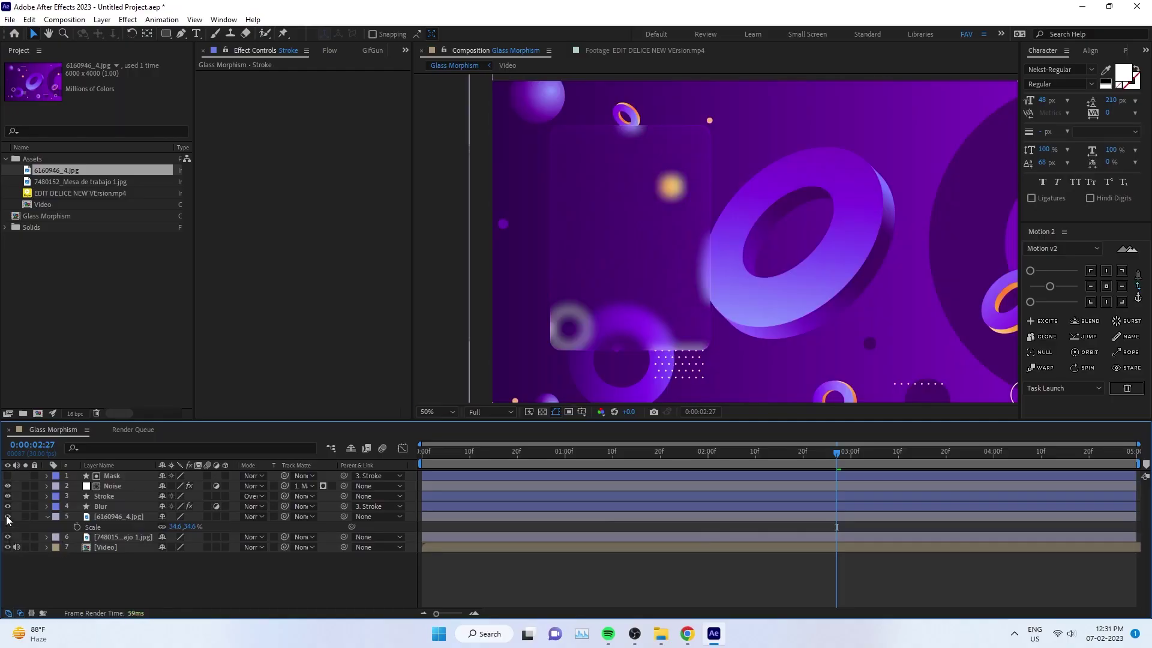